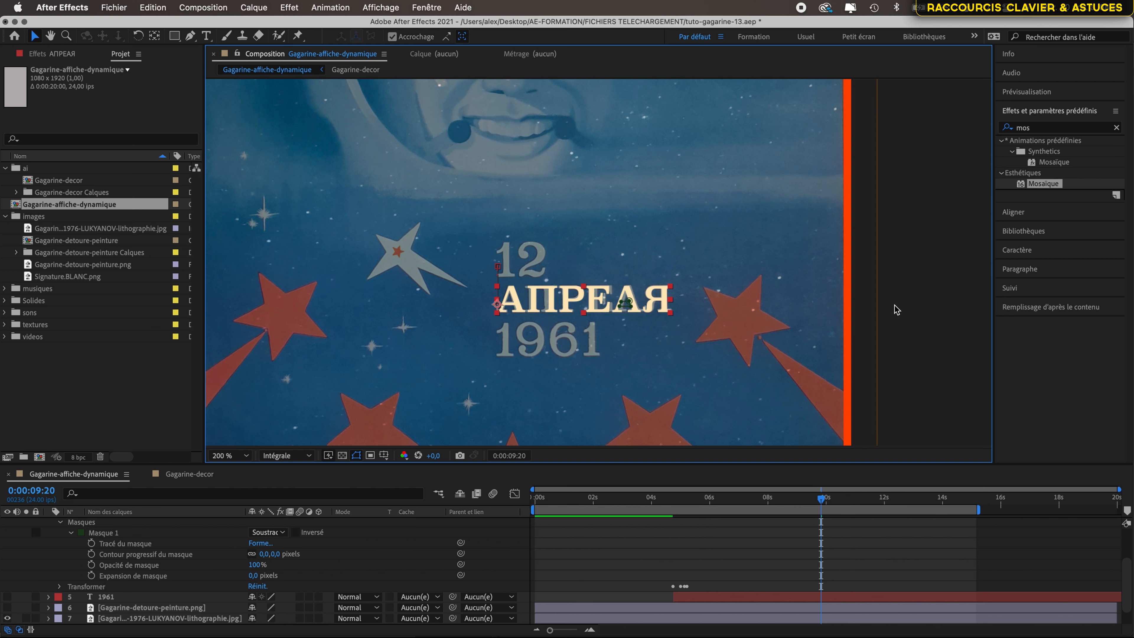
# Deselect the text layer and examine the masked letter in the АПРЕАЯ text at close range
pyautogui.click(672, 550)
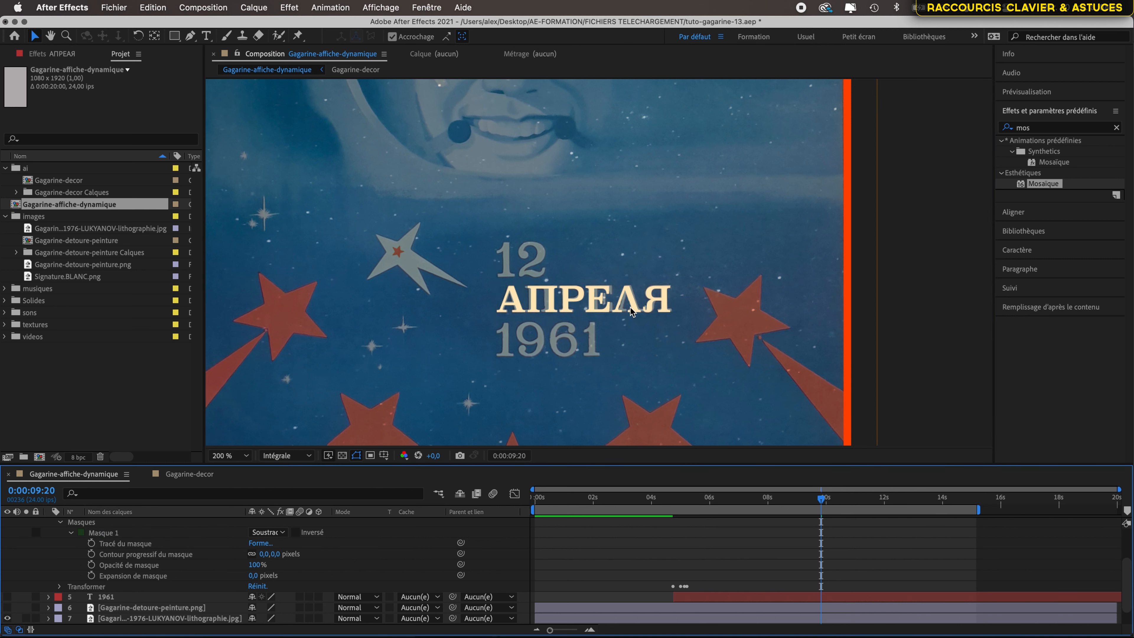
pyautogui.scroll(4, 632, 311)
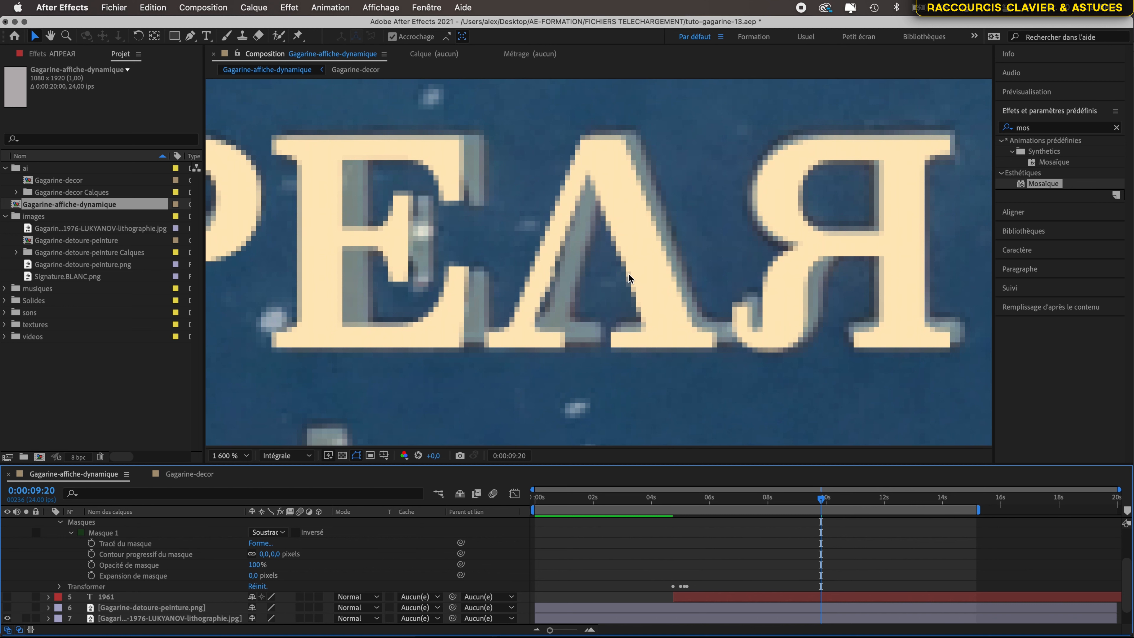
pyautogui.scroll(-4, 585, 261)
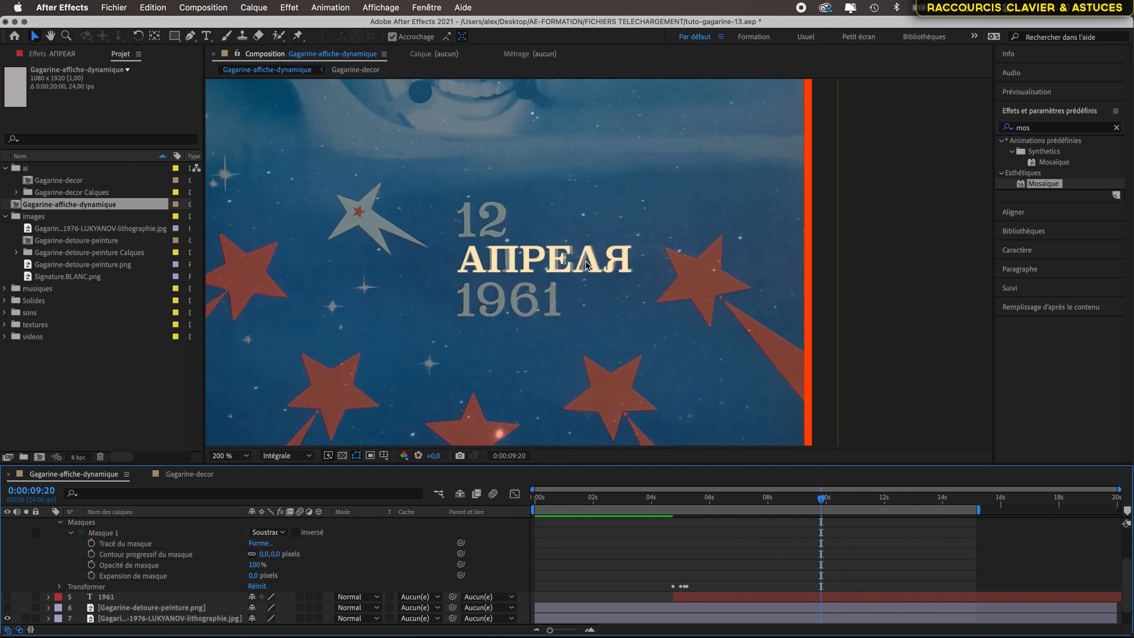
pyautogui.scroll(1, 585, 261)
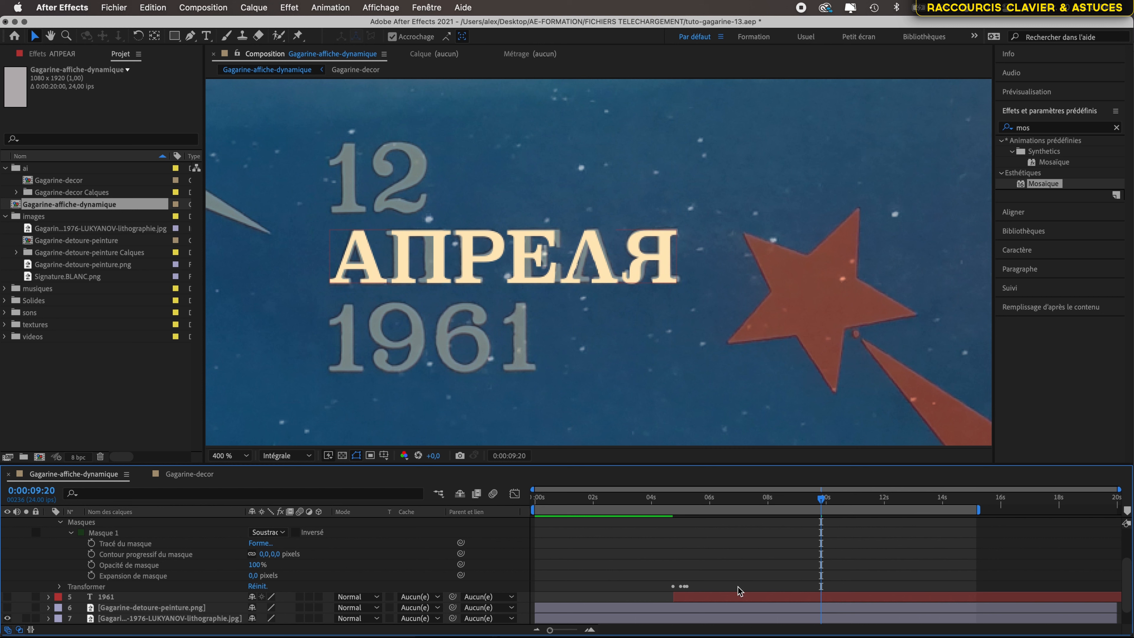
# Select the АПРЕАЯ text layer and move the current time to 0:00:05:15
pyautogui.click(729, 594)
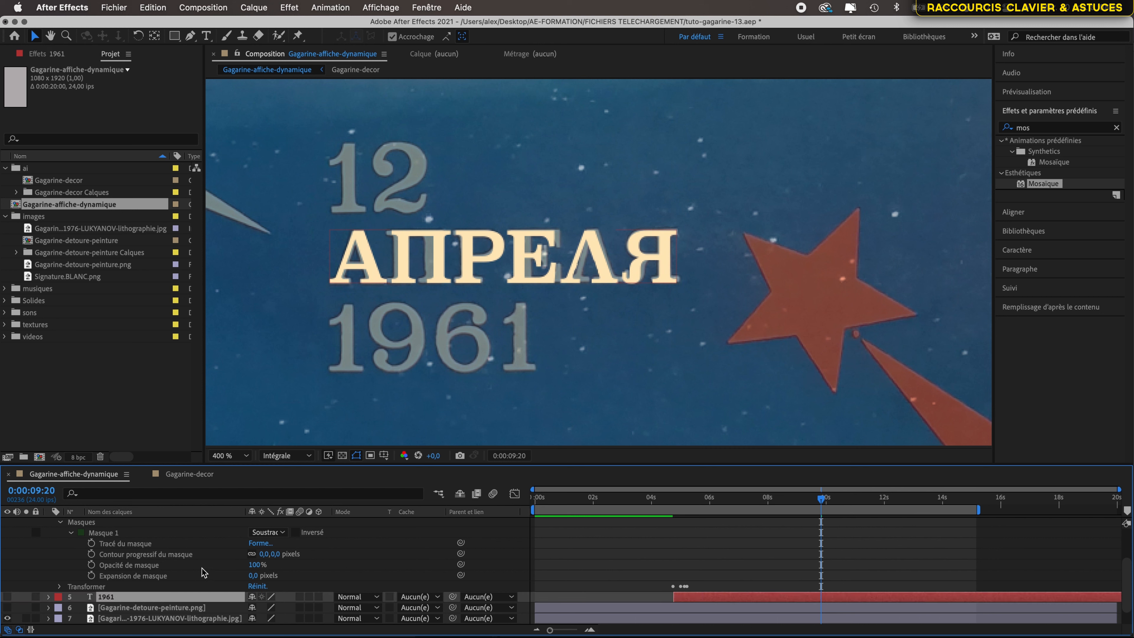
pyautogui.scroll(2, 204, 572)
pyautogui.click(161, 546)
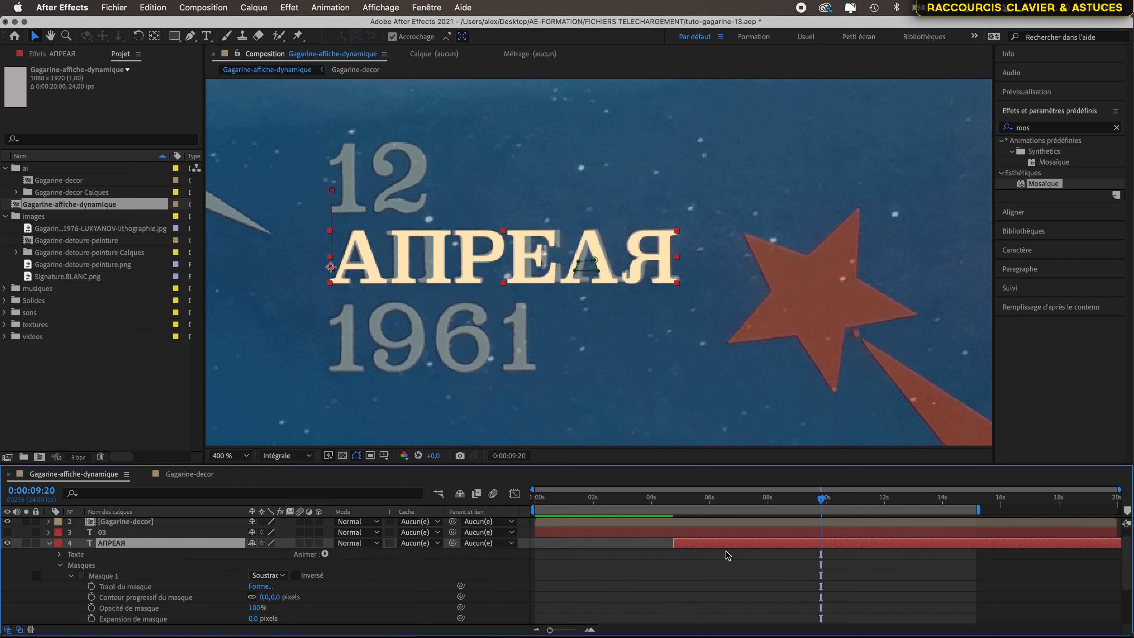
pyautogui.moveTo(822, 501); pyautogui.dragTo(699, 489)
pyautogui.scroll(-4, 632, 211)
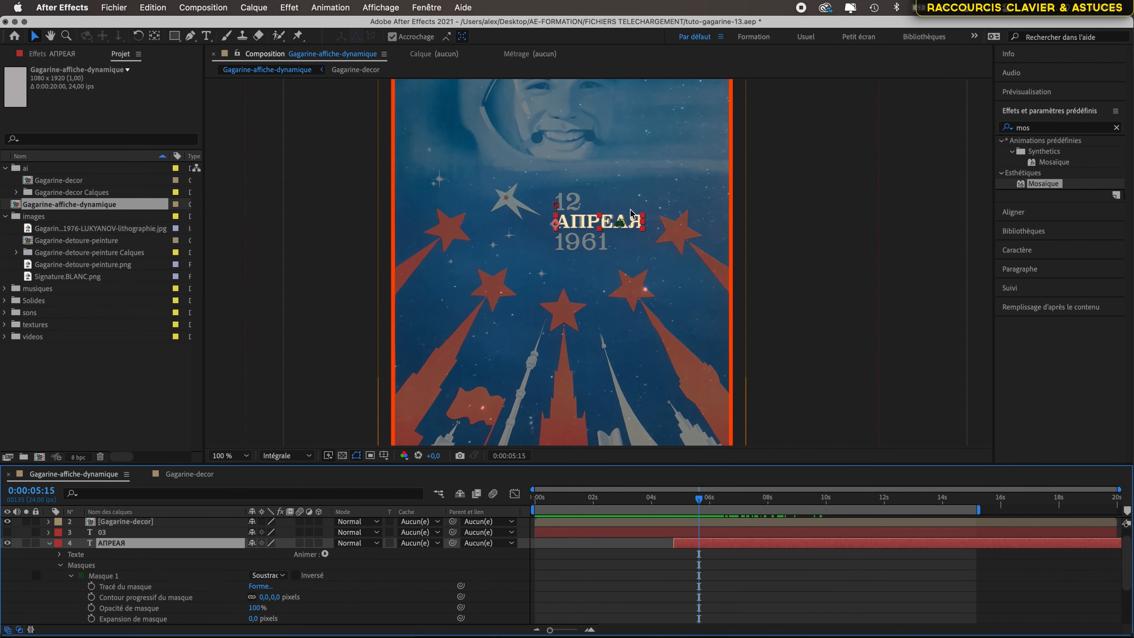
# Make the Gagarine-detoure-peinture.png layer visible and select it
pyautogui.click(805, 182)
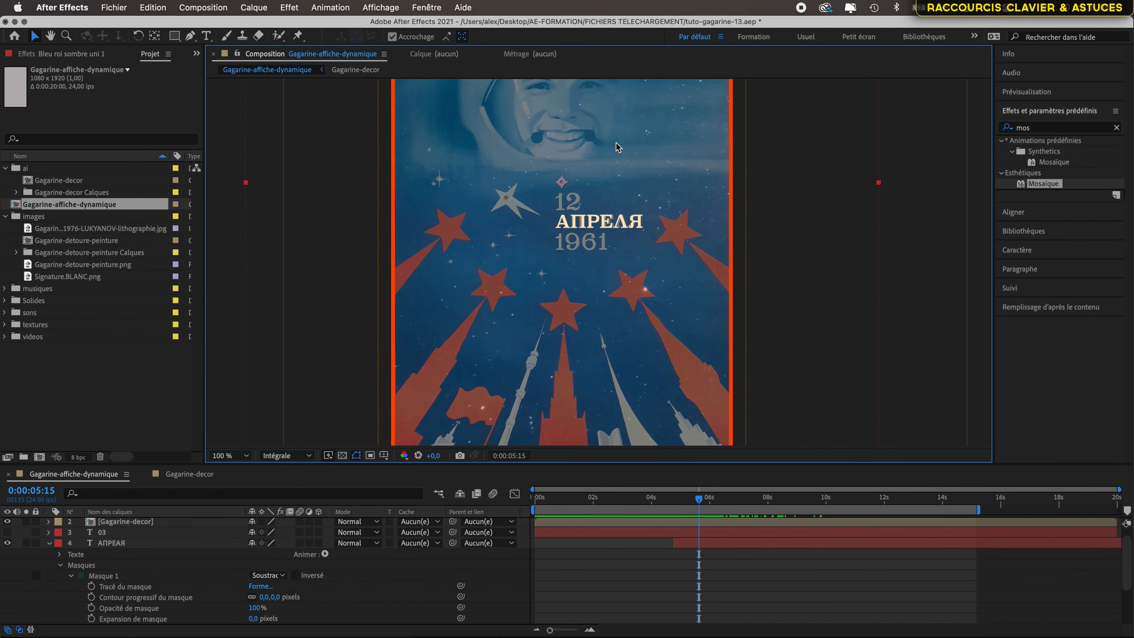
pyautogui.scroll(5, 611, 179)
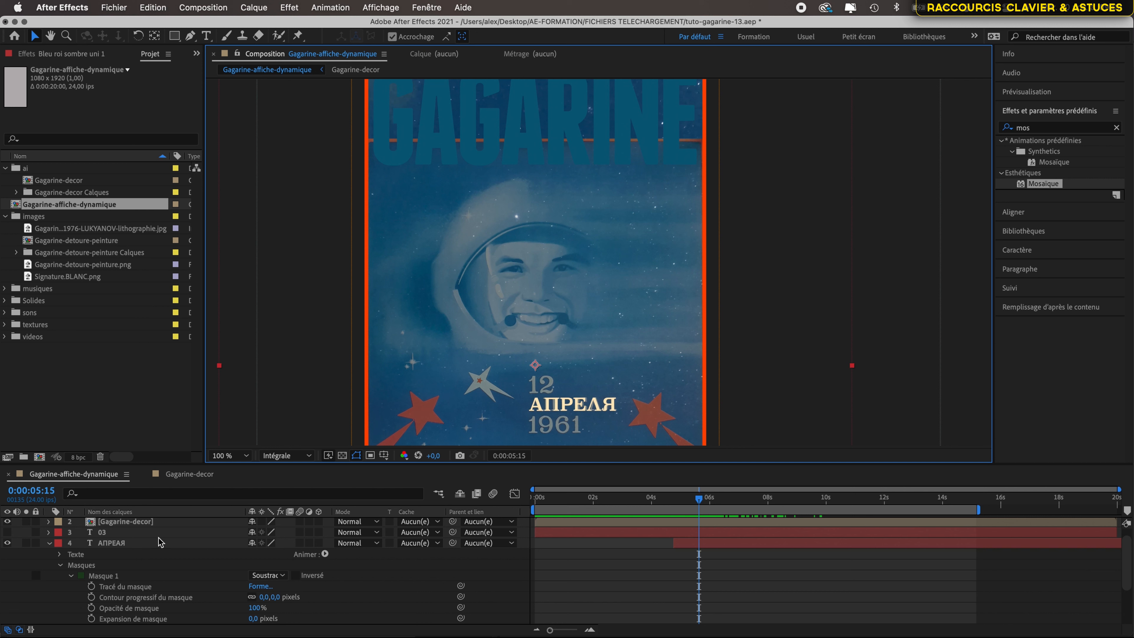
pyautogui.scroll(-3, 160, 542)
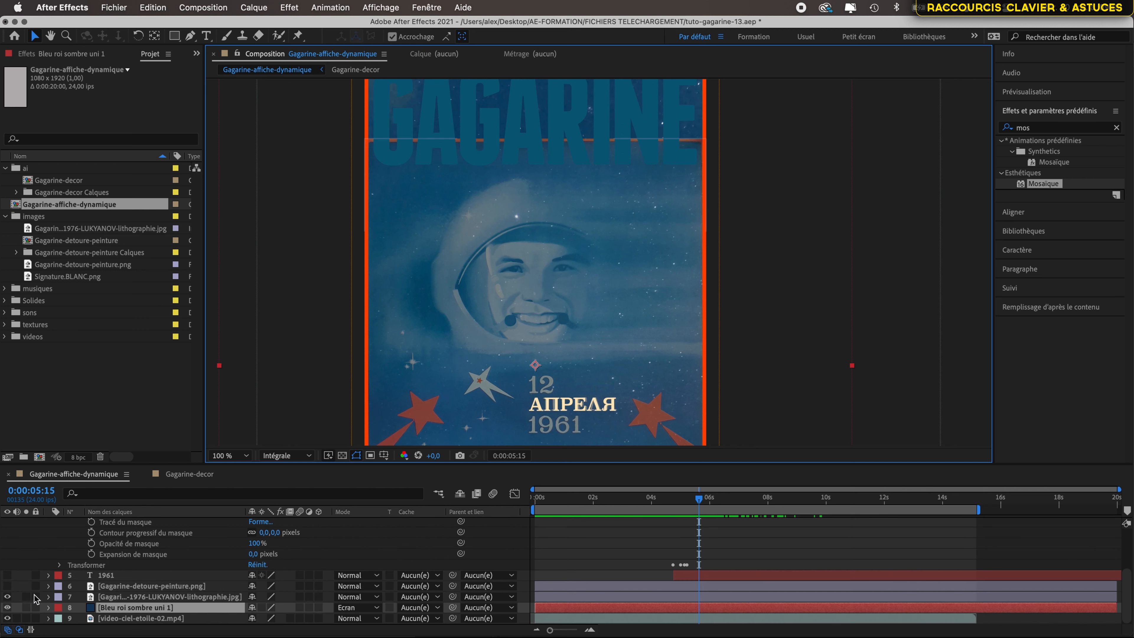
pyautogui.click(7, 586)
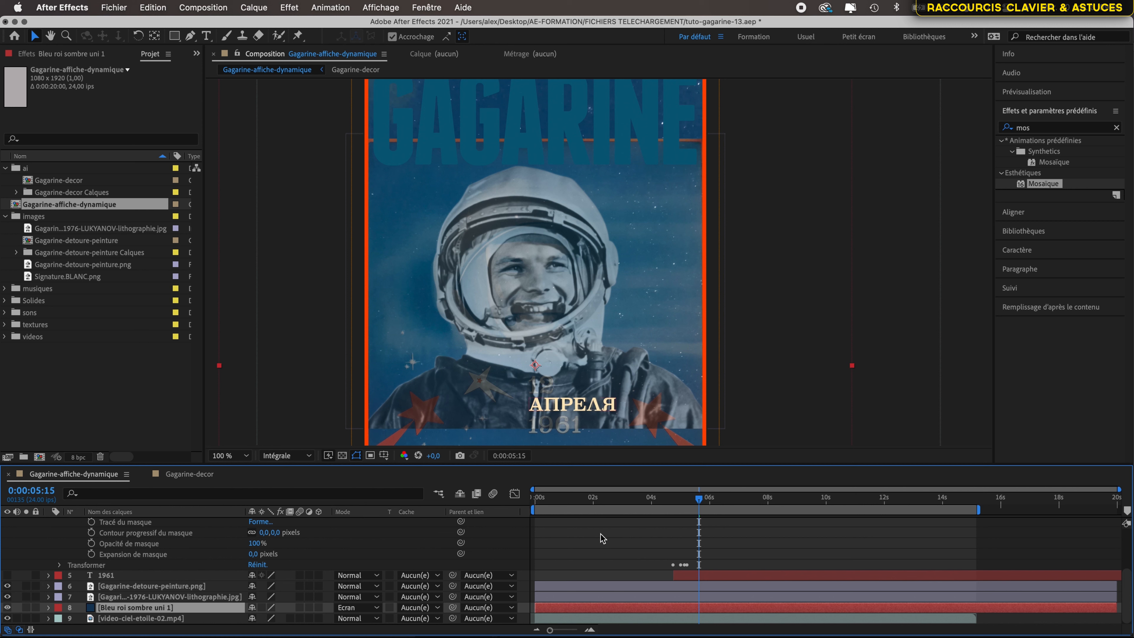
pyautogui.click(149, 586)
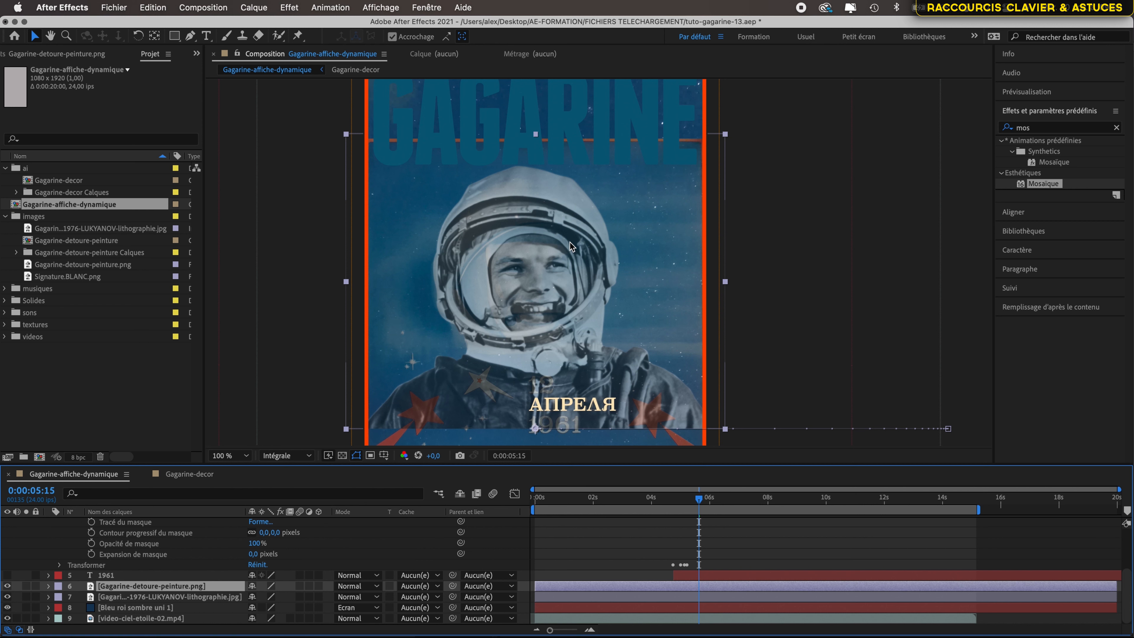
# With the Pen tool, trace a curved mask on the cosmonaut layer down the helmet's left side and beneath the collar
pyautogui.scroll(1, 571, 246)
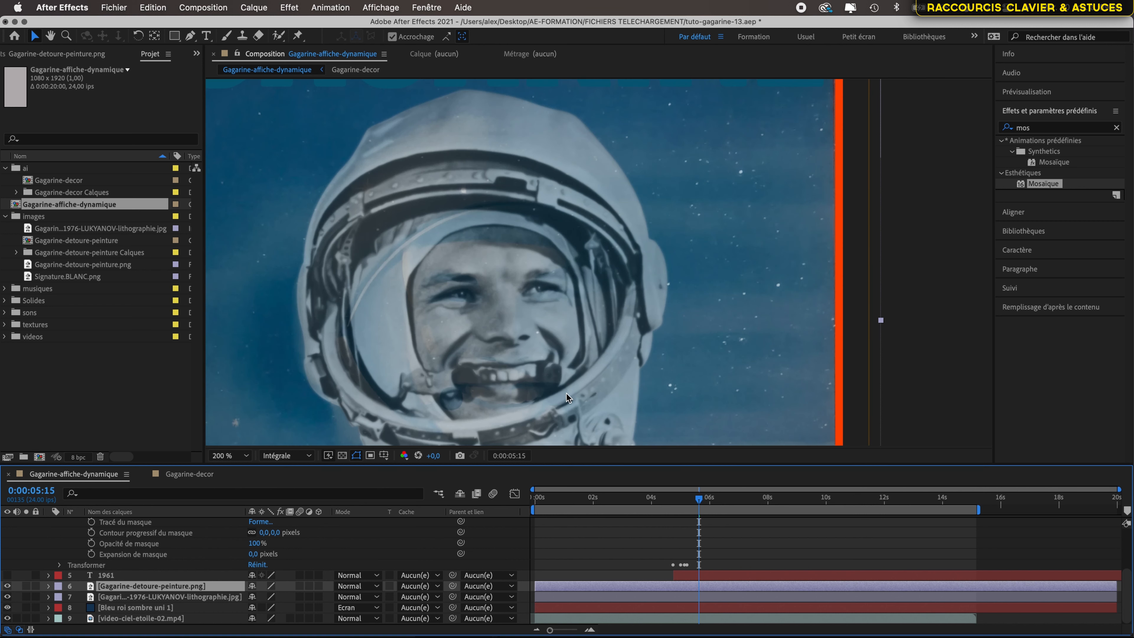
pyautogui.moveTo(560, 464); pyautogui.dragTo(544, 552)
pyautogui.press('h')
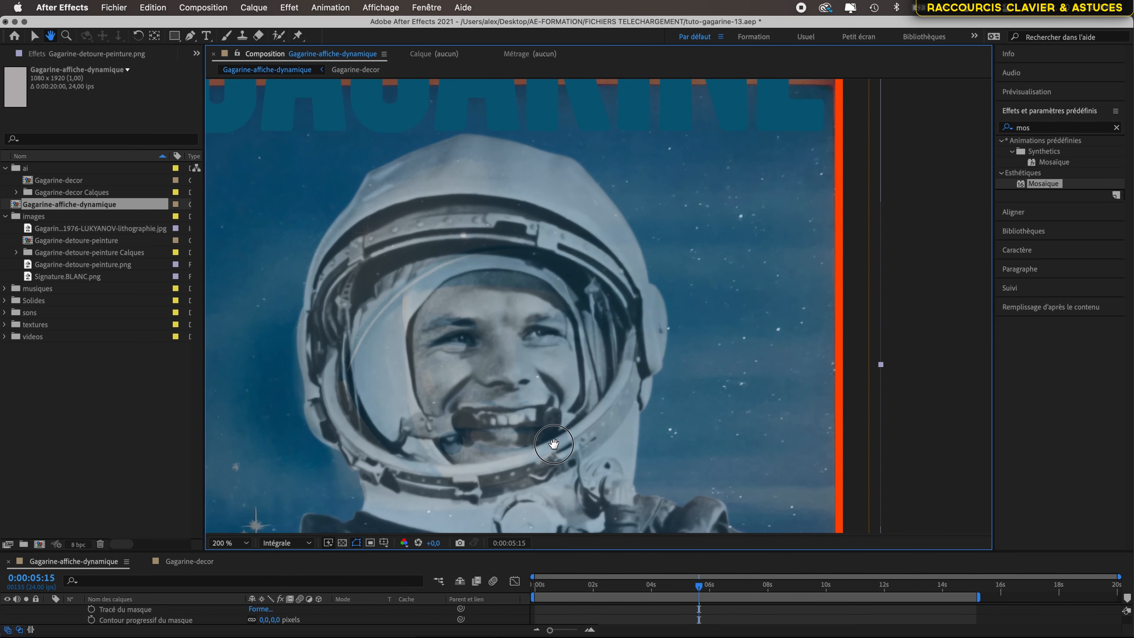
pyautogui.moveTo(553, 443); pyautogui.dragTo(578, 396)
pyautogui.press('v')
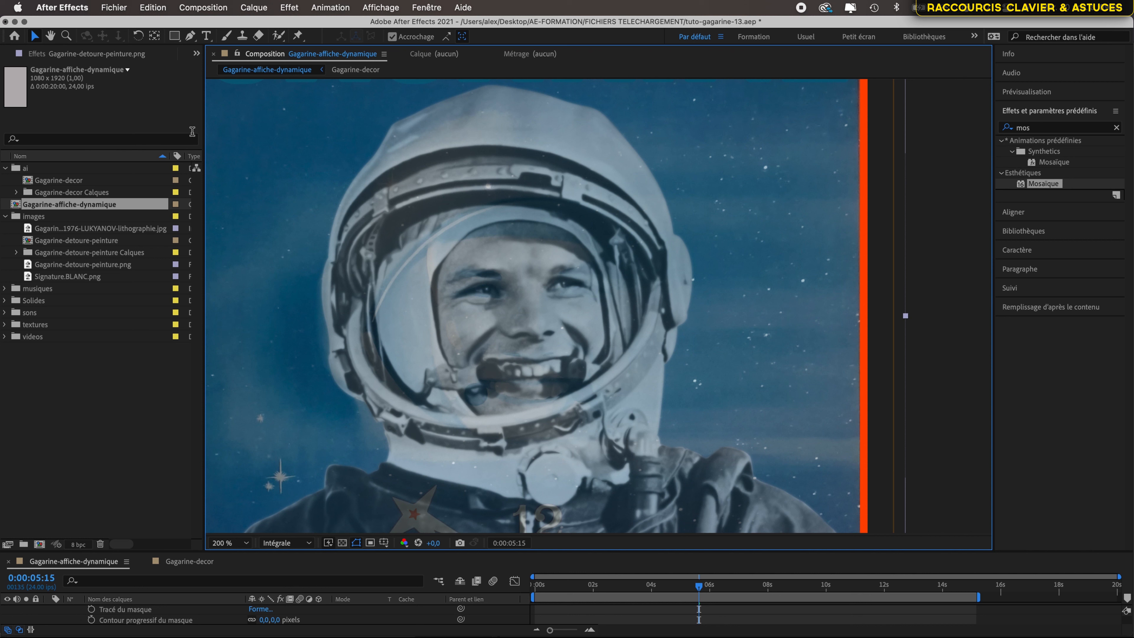
pyautogui.press('g')
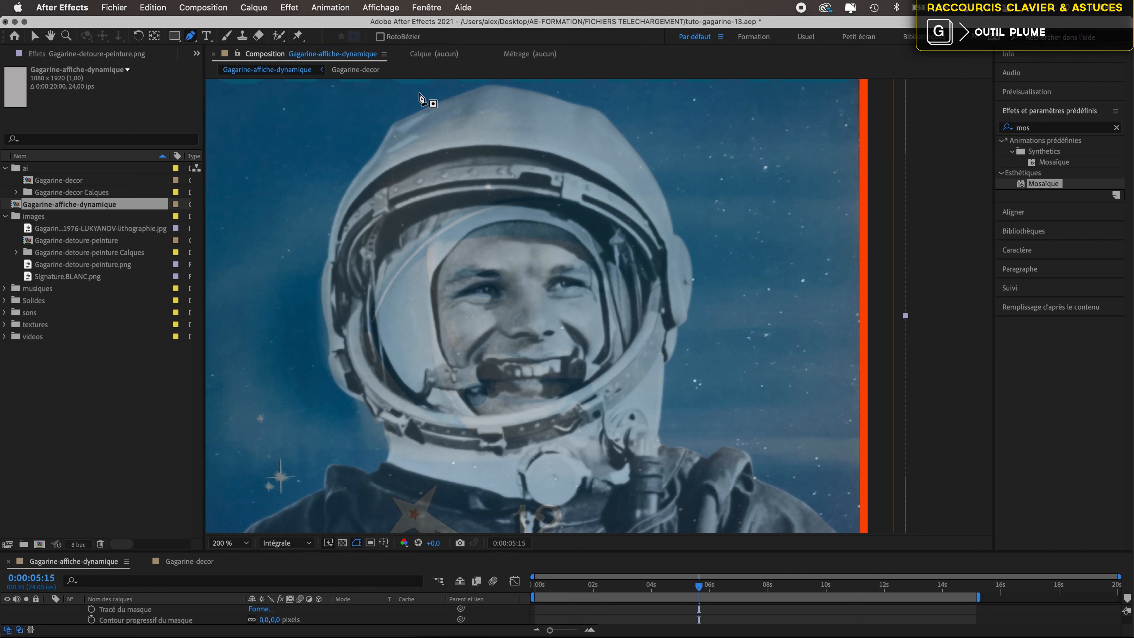
pyautogui.moveTo(418, 93); pyautogui.dragTo(384, 107)
pyautogui.moveTo(313, 204); pyautogui.dragTo(313, 253)
pyautogui.moveTo(305, 345); pyautogui.dragTo(314, 393)
pyautogui.moveTo(359, 447); pyautogui.dragTo(384, 474)
pyautogui.moveTo(502, 500); pyautogui.dragTo(677, 468)
pyautogui.click(577, 506)
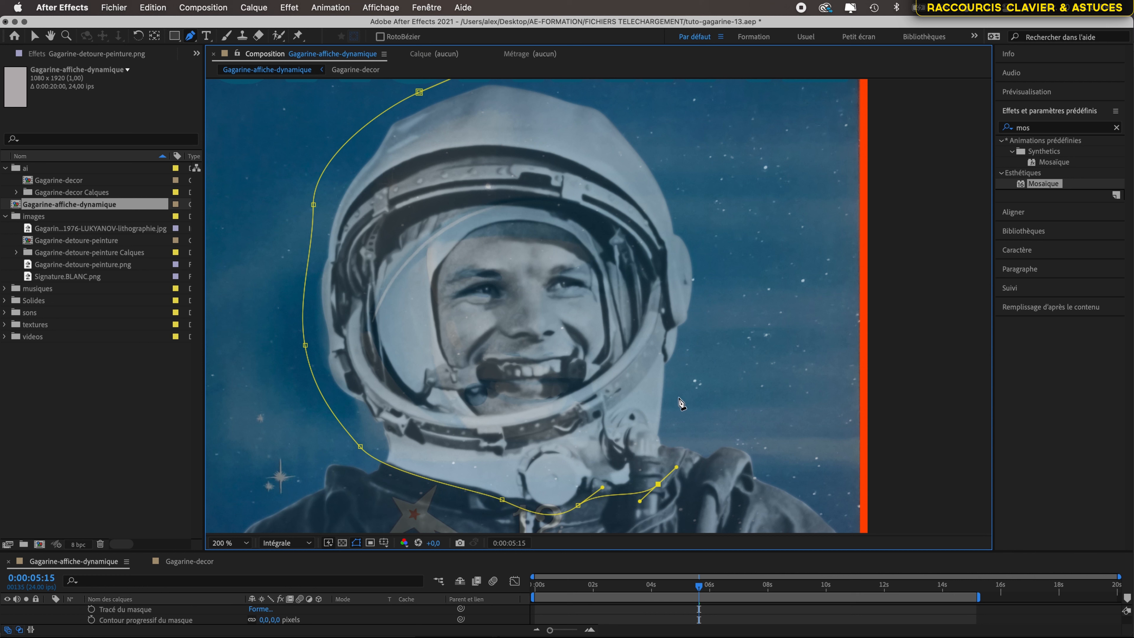
# Continue the mask path up the helmet's right side and over its top, closing it with a curve at the starting point
pyautogui.moveTo(677, 395); pyautogui.dragTo(689, 381)
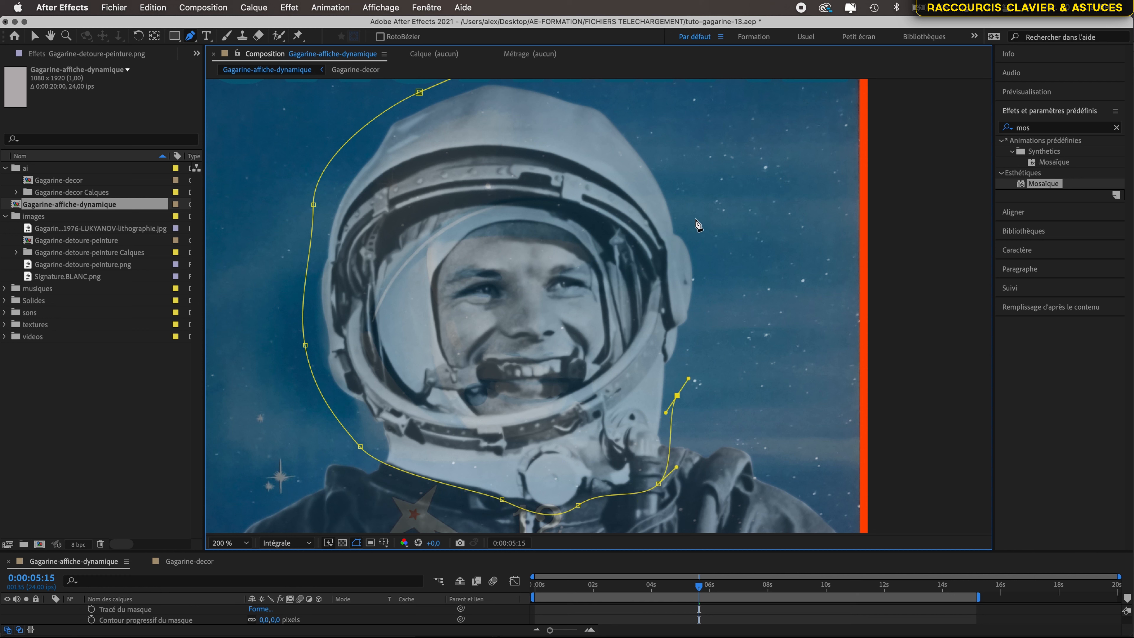
pyautogui.moveTo(696, 219); pyautogui.dragTo(669, 153)
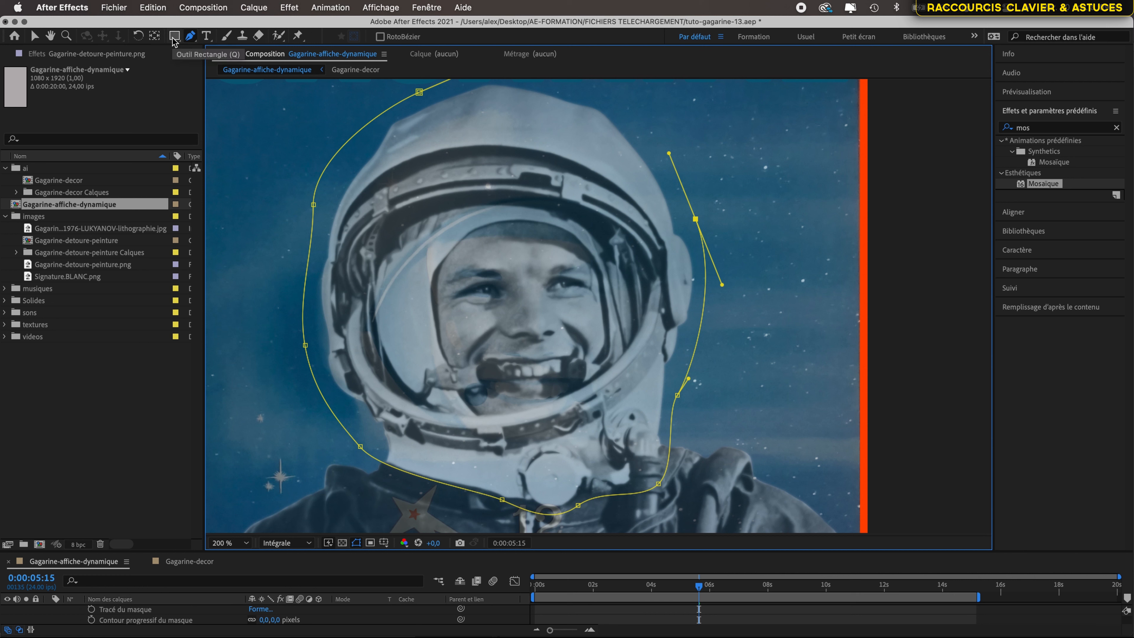
pyautogui.moveTo(617, 102); pyautogui.dragTo(601, 98)
pyautogui.press('space')
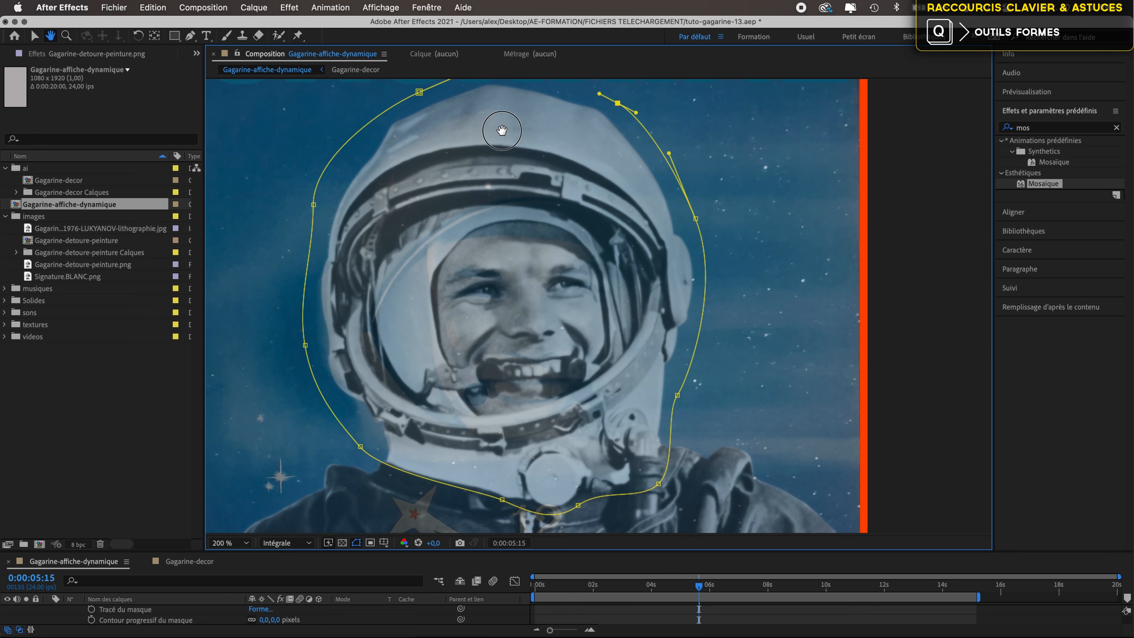
pyautogui.moveTo(502, 130); pyautogui.dragTo(504, 267)
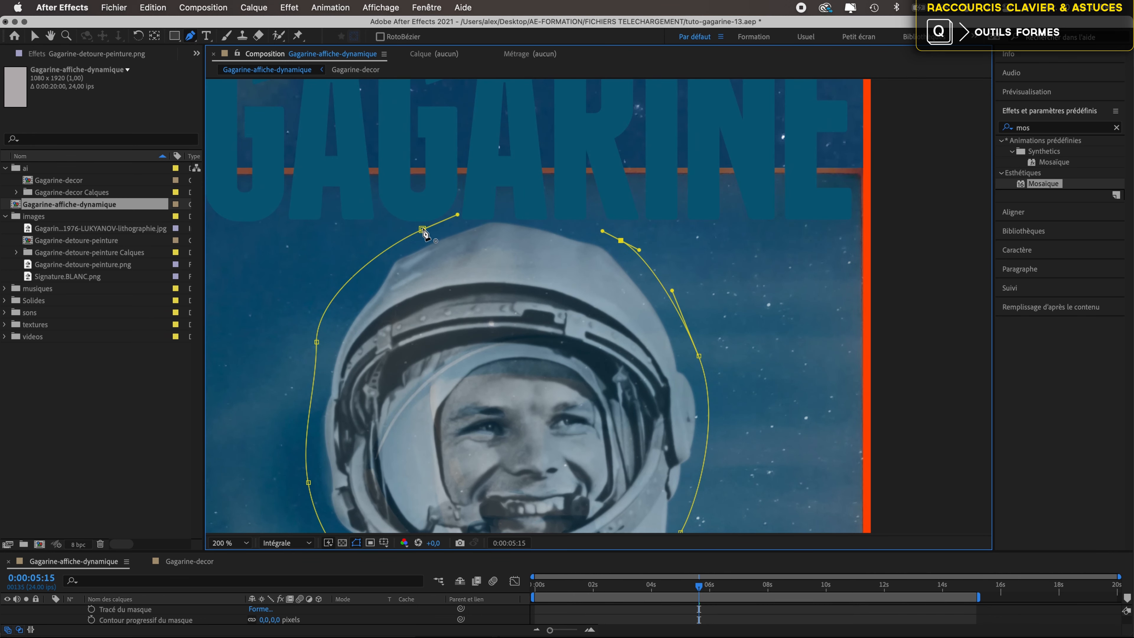
pyautogui.click(414, 235)
pyautogui.moveTo(413, 236); pyautogui.dragTo(347, 281)
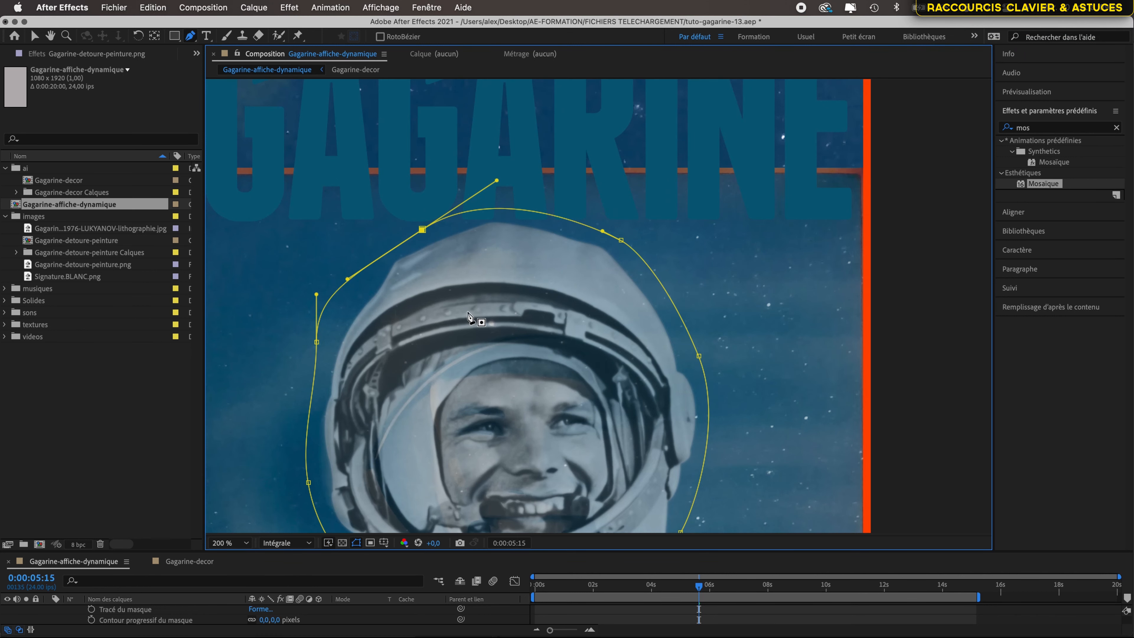
# Examine the masked helmet against the whole poster and inspect the mask edge near the collar's lower right
pyautogui.press('space')
pyautogui.moveTo(571, 392); pyautogui.dragTo(598, 288)
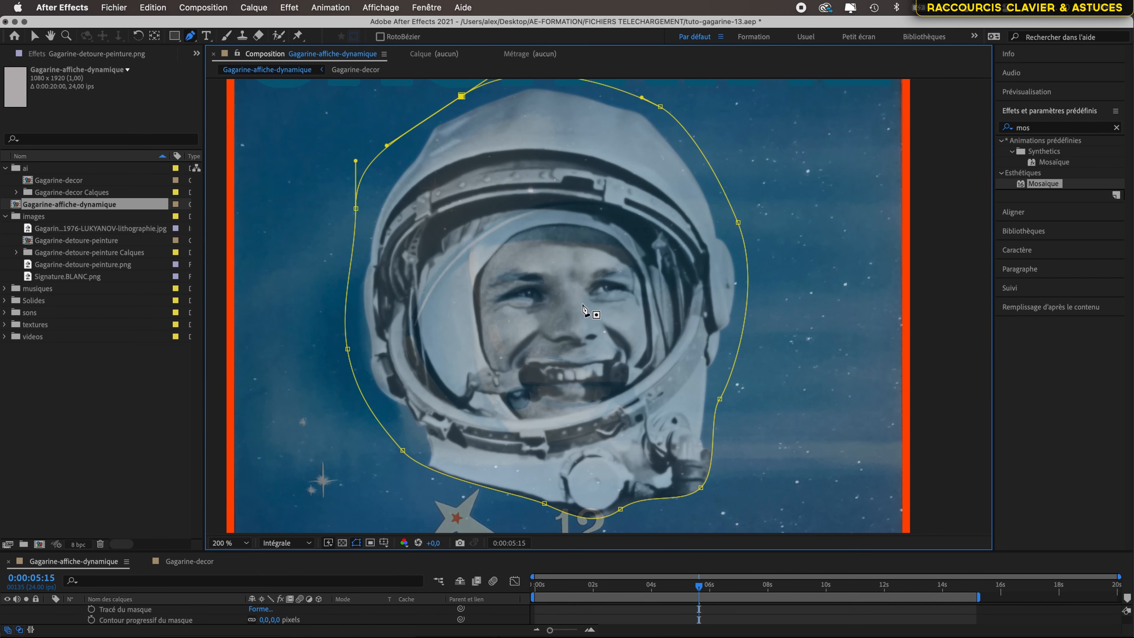
pyautogui.scroll(-4, 584, 310)
pyautogui.scroll(-2, 585, 310)
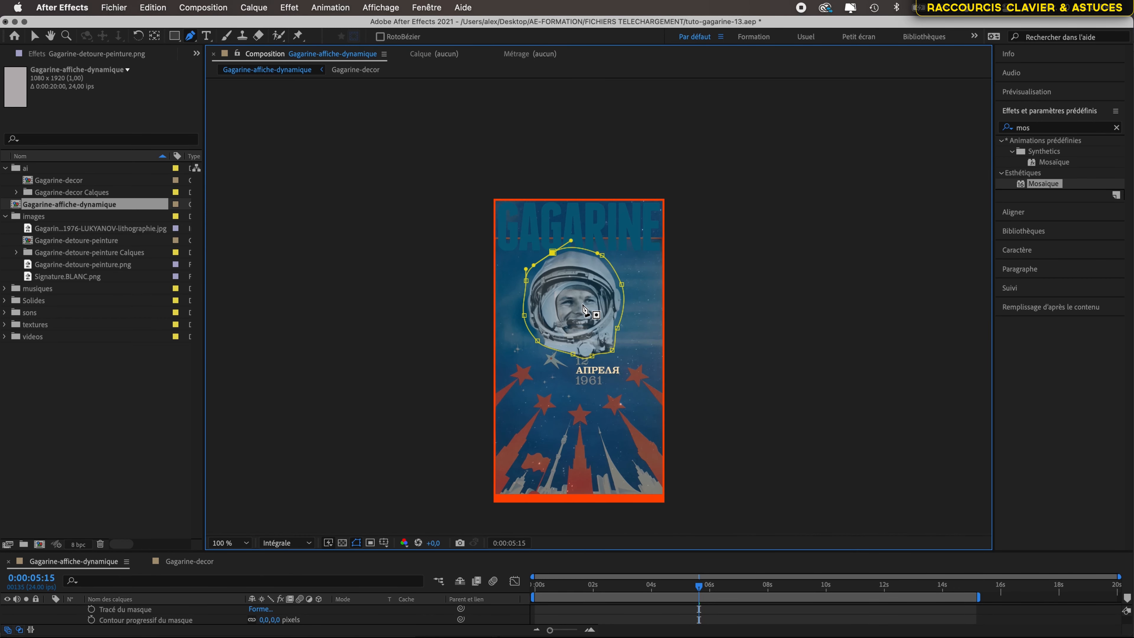
pyautogui.scroll(2, 585, 311)
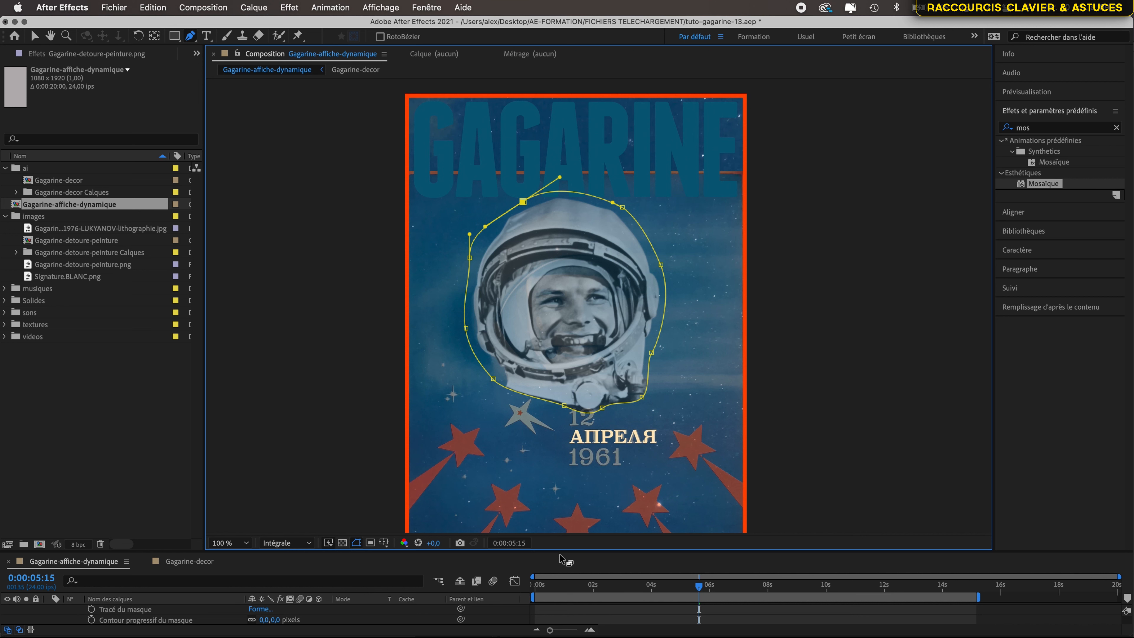
pyautogui.moveTo(561, 550); pyautogui.dragTo(564, 442)
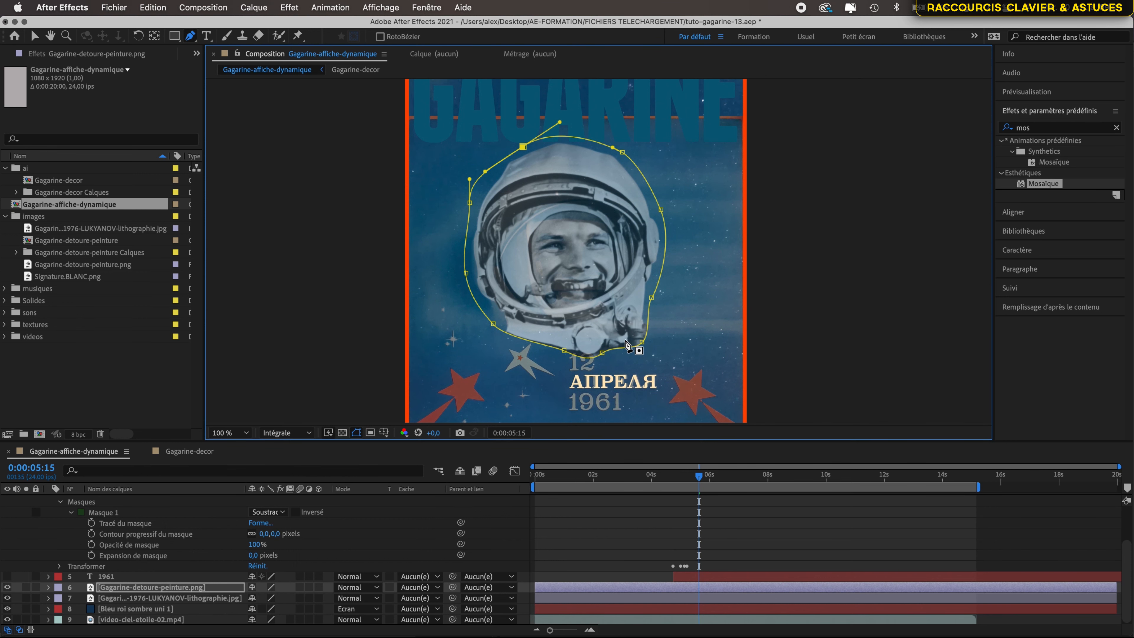
pyautogui.scroll(5, 625, 344)
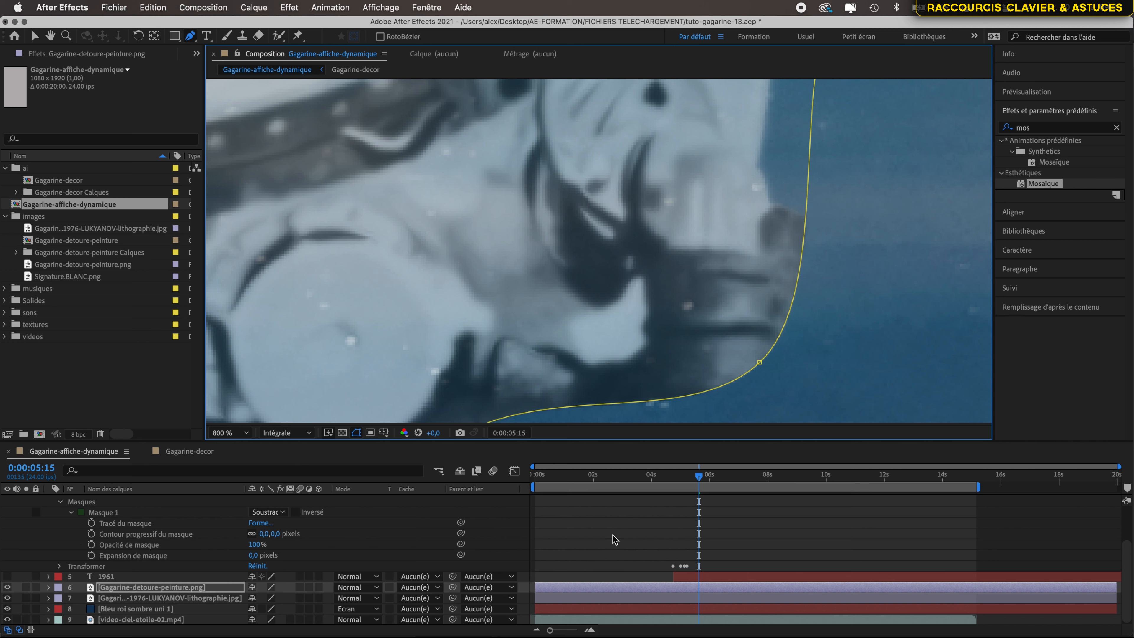
# Collapse the АПРЕАЯ layer, expand Masque 1 on the Gagarine-detoure-peinture.png layer and select its Contour progressif du masque property
pyautogui.scroll(3, 168, 535)
pyautogui.scroll(-2, 169, 535)
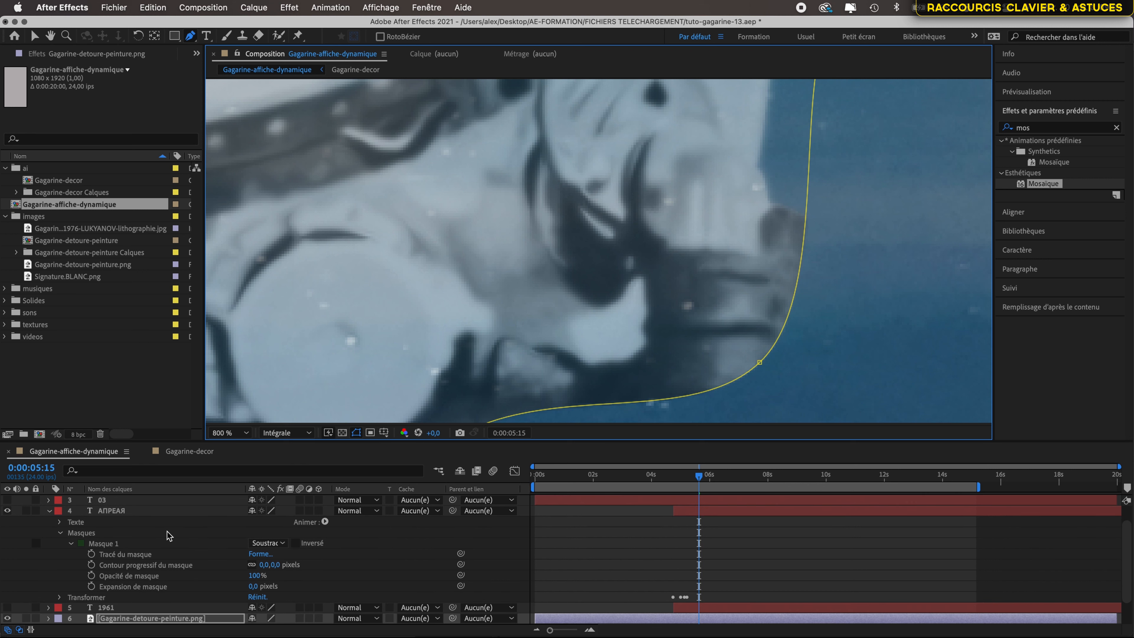
pyautogui.click(50, 511)
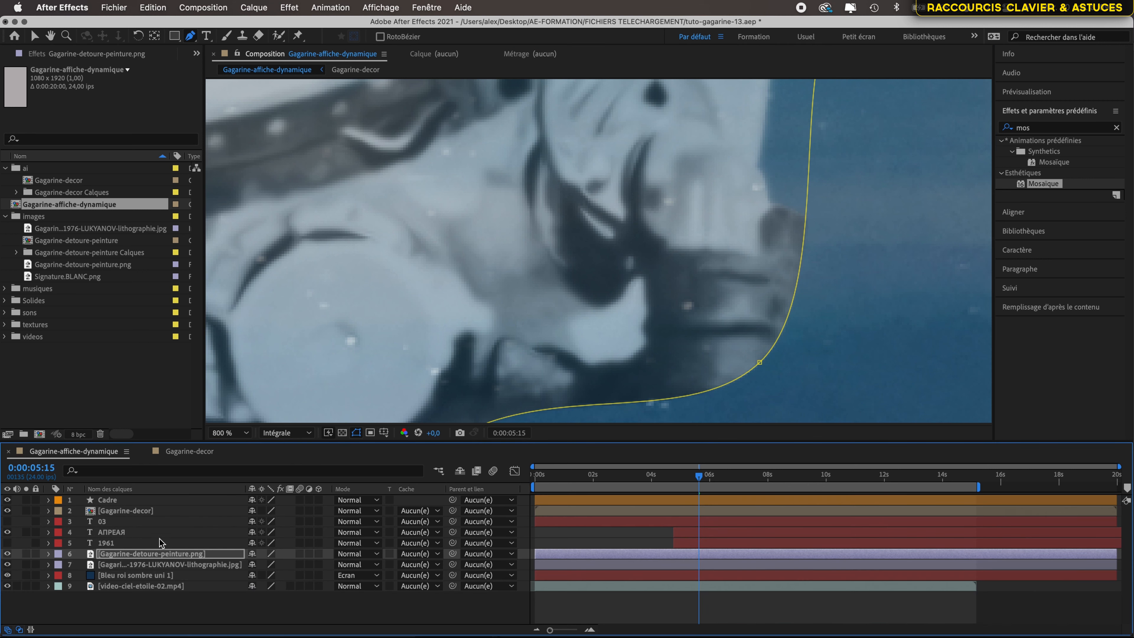
pyautogui.click(136, 555)
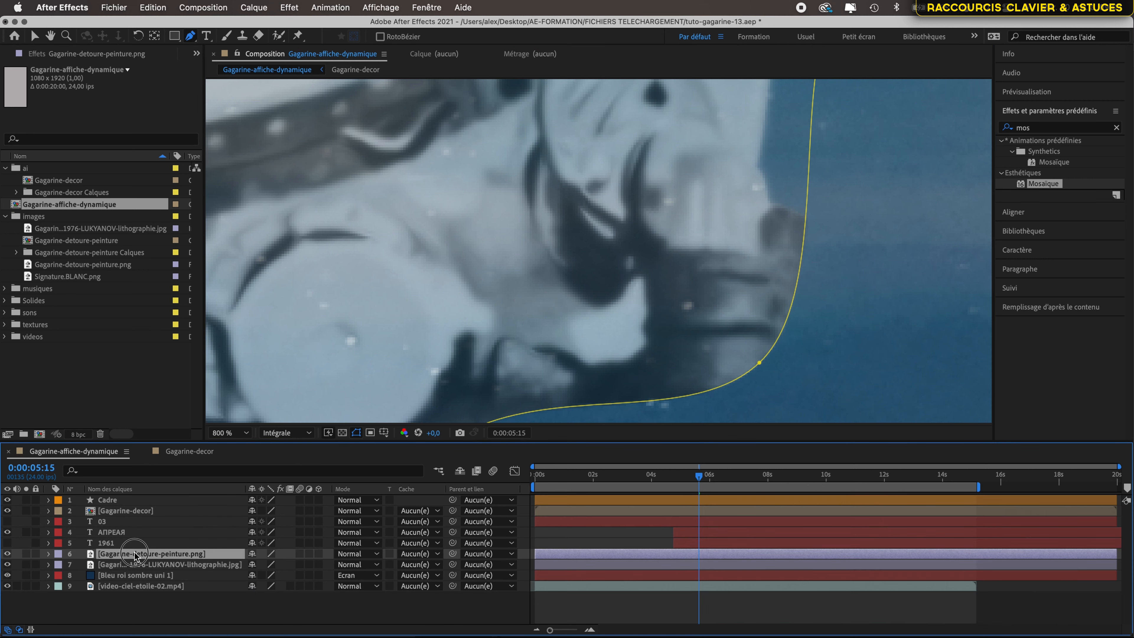
pyautogui.click(49, 554)
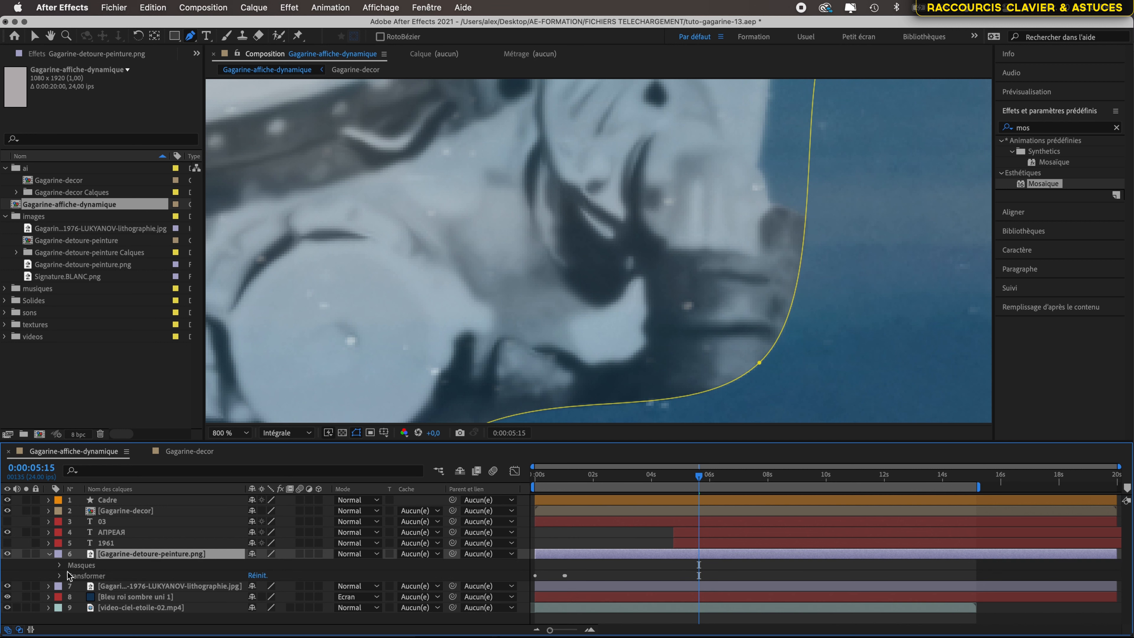
pyautogui.click(60, 565)
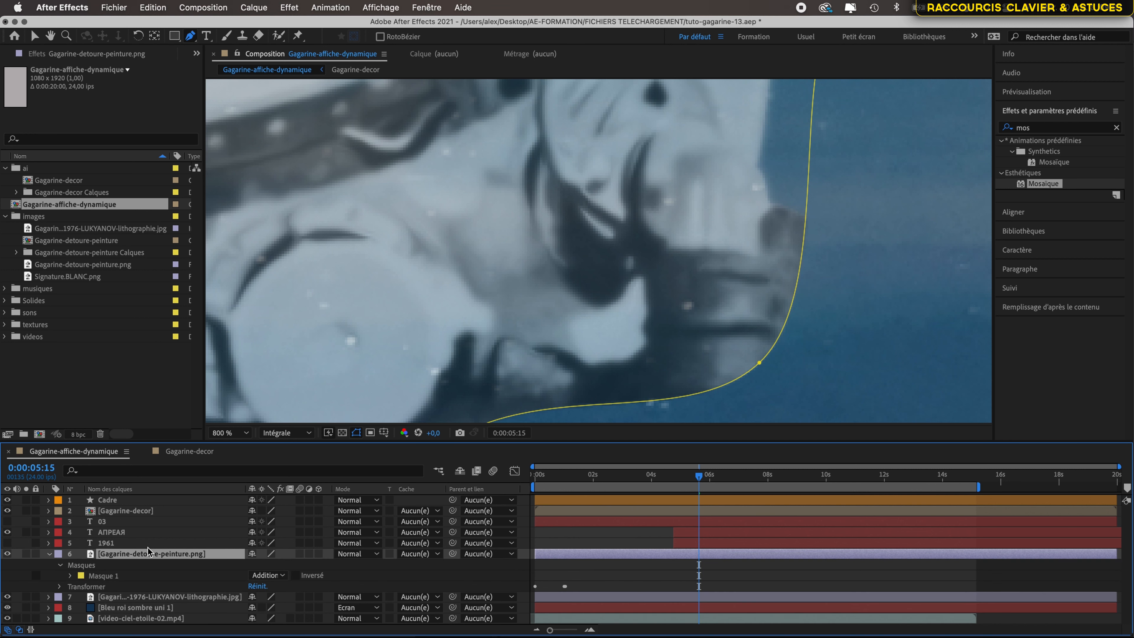
pyautogui.click(70, 575)
pyautogui.scroll(-2, 142, 579)
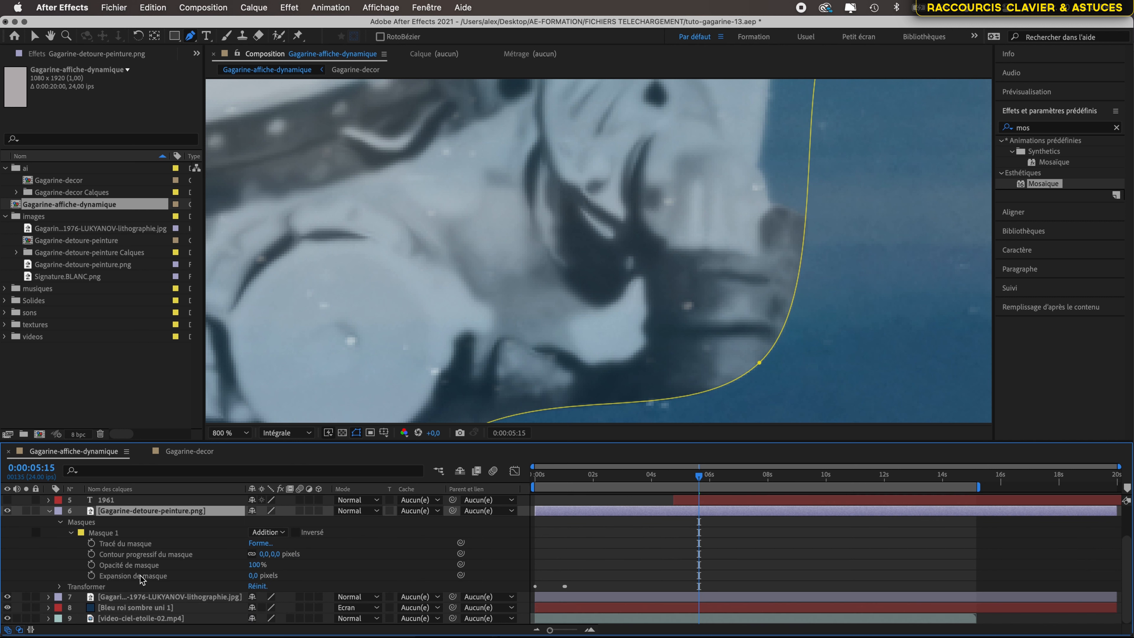
pyautogui.click(158, 545)
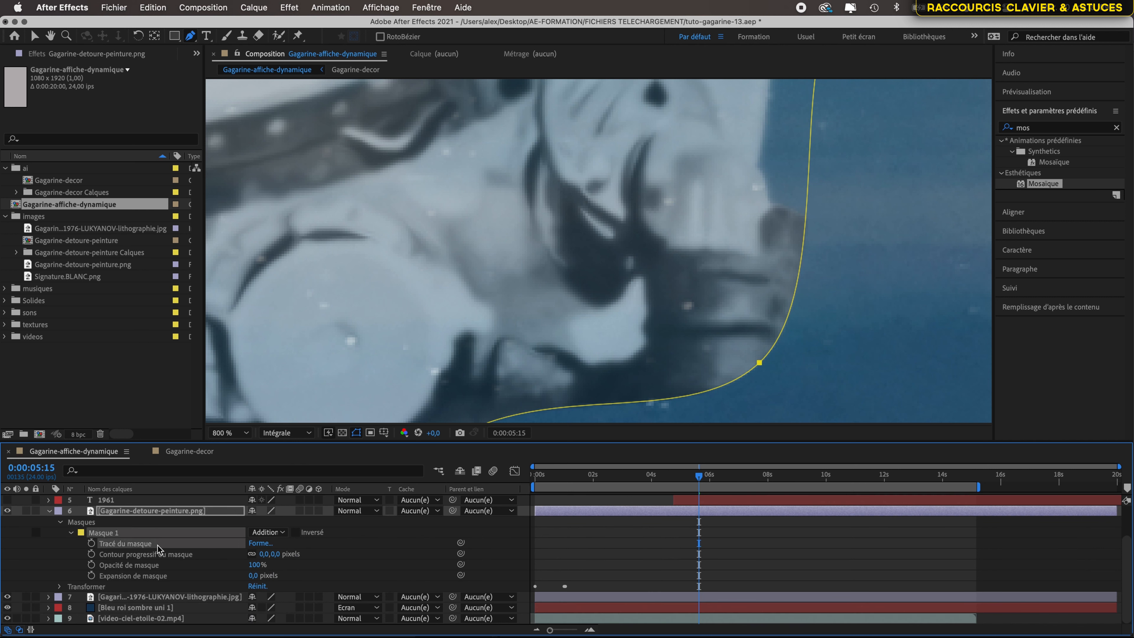
pyautogui.click(148, 555)
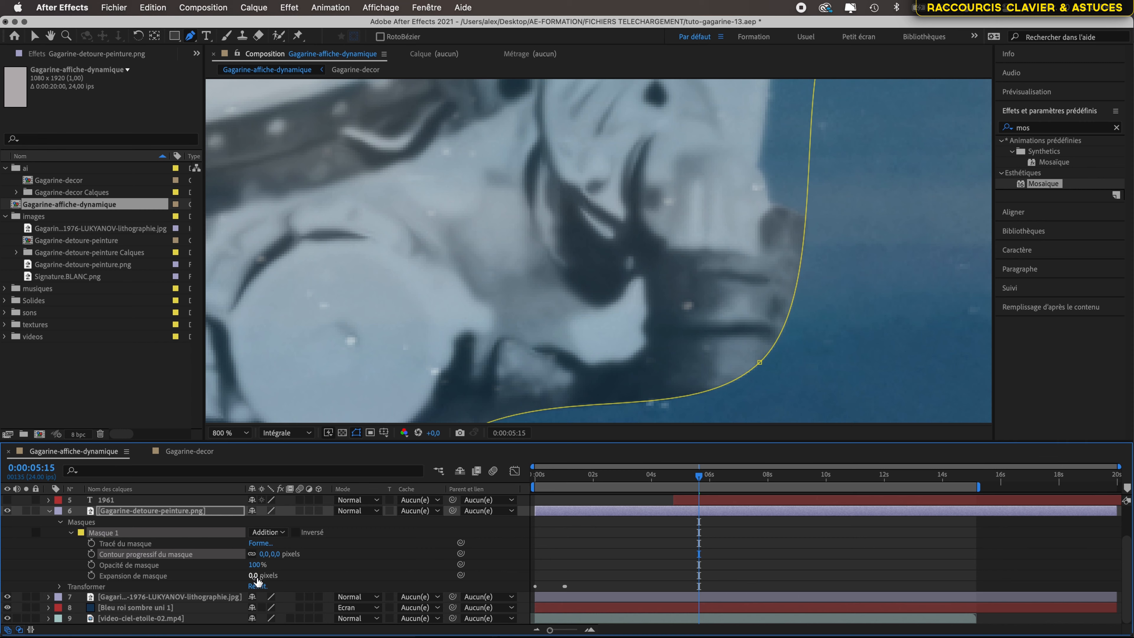
# Set the Contour progressif du masque of Masque 1 on the Gagarine-detoure-peinture.png layer to 70 pixels
pyautogui.moveTo(256, 579); pyautogui.dragTo(240, 562)
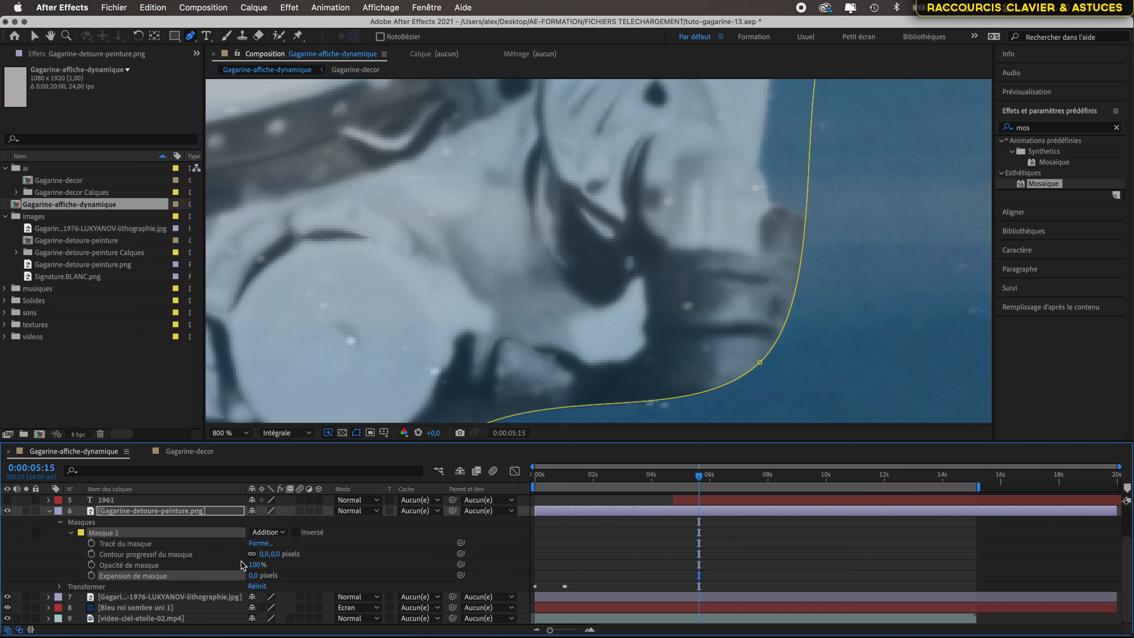
pyautogui.click(190, 557)
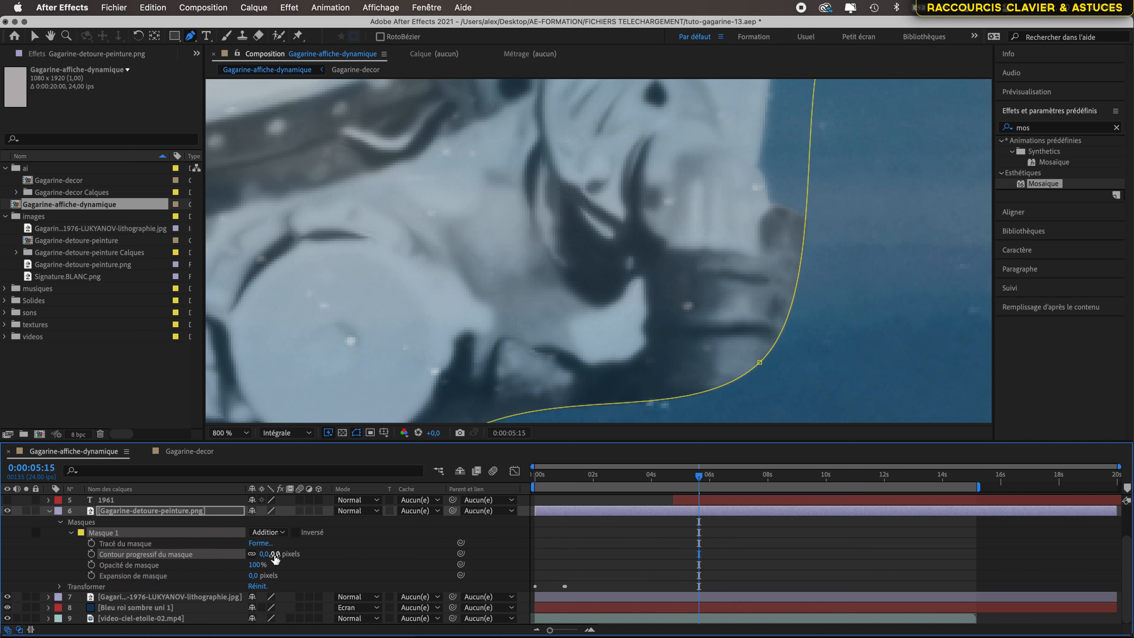
pyautogui.moveTo(275, 559); pyautogui.dragTo(306, 562)
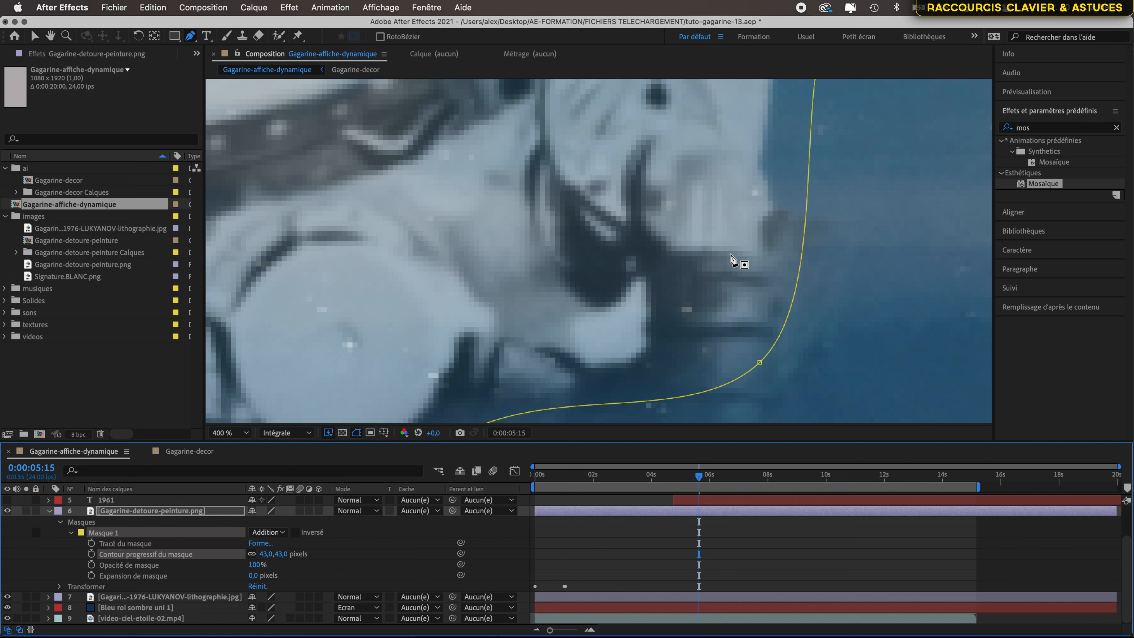
pyautogui.scroll(-3, 728, 262)
pyautogui.scroll(2, 732, 260)
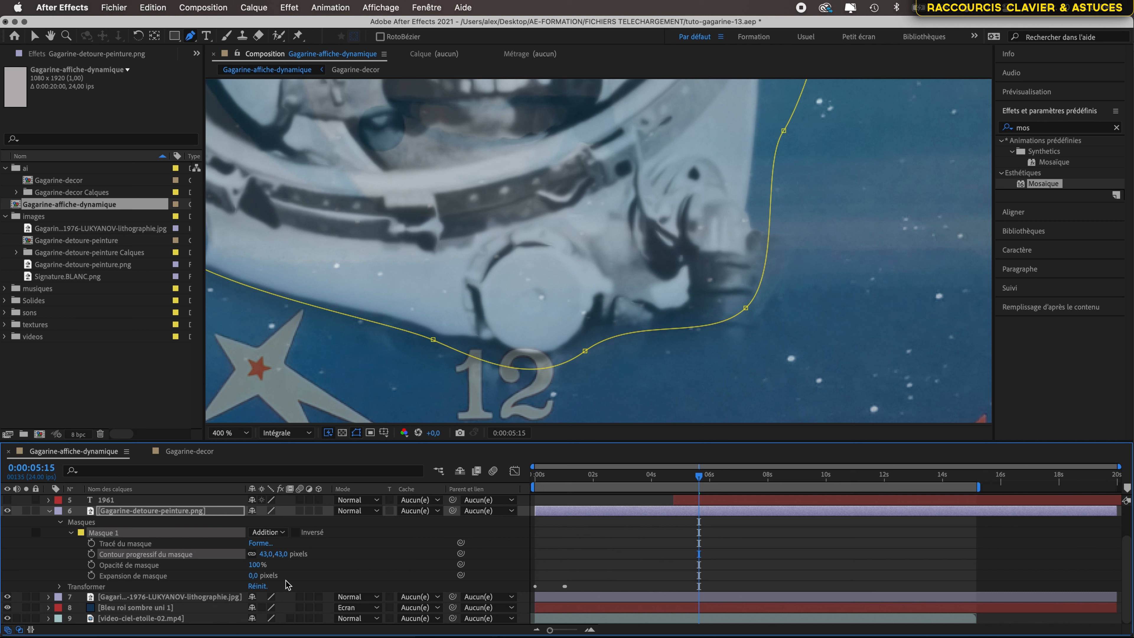
pyautogui.moveTo(286, 554); pyautogui.dragTo(297, 555)
pyautogui.click(279, 554)
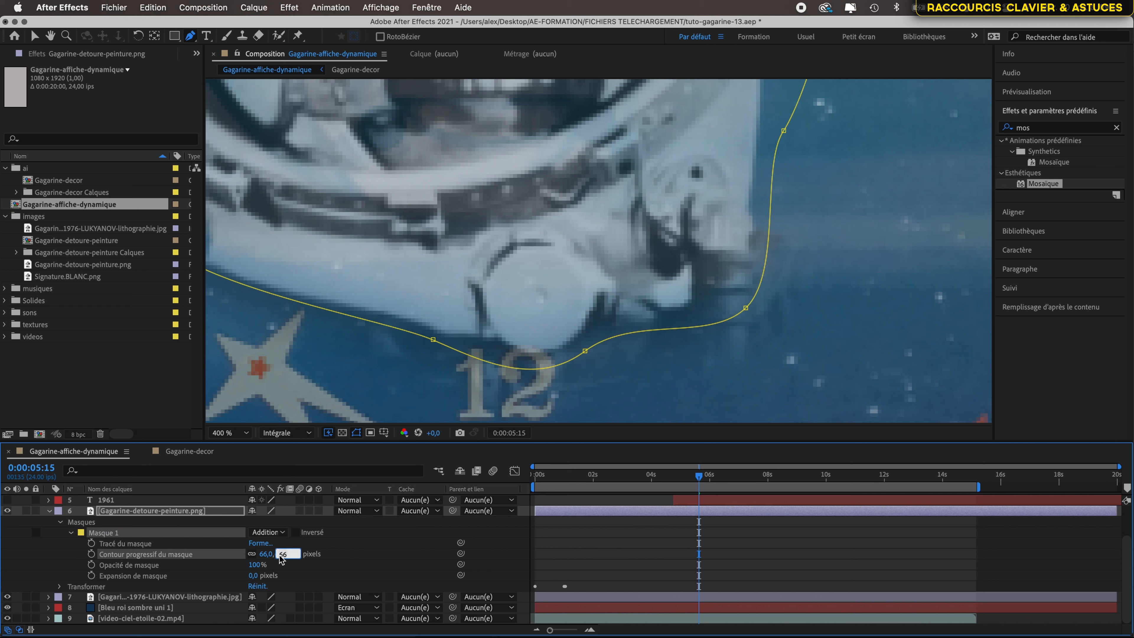
pyautogui.write('70')
pyautogui.press('Return')
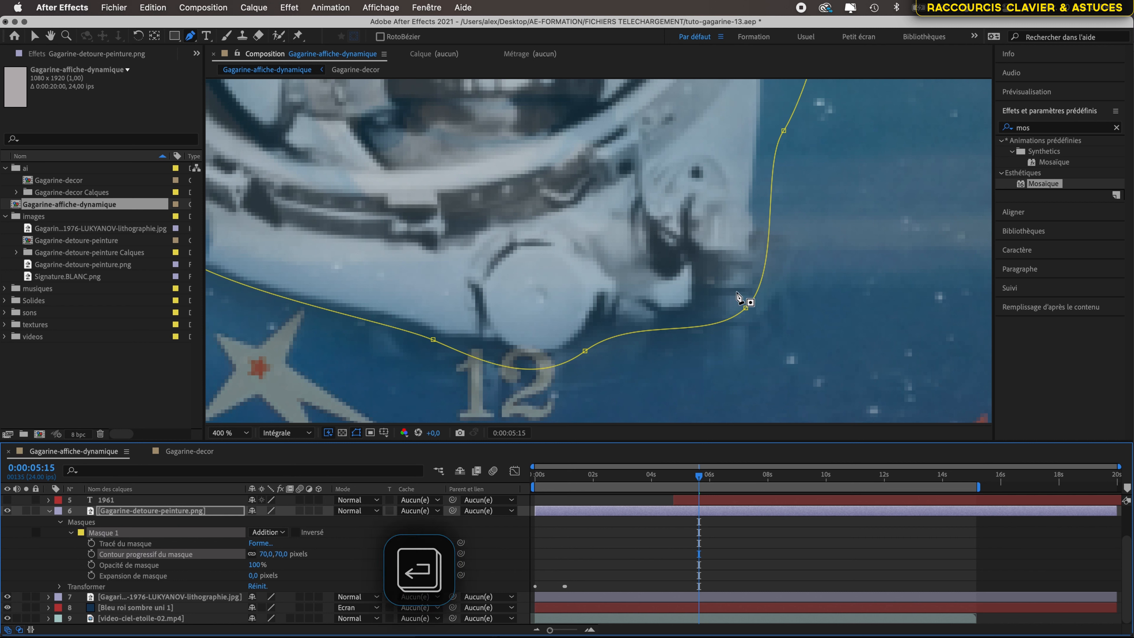
# Contract Masque 1 by setting its Expansion de masque to -49 pixels and check the whole helmet on the poster
pyautogui.click(162, 577)
pyautogui.moveTo(256, 574); pyautogui.dragTo(222, 573)
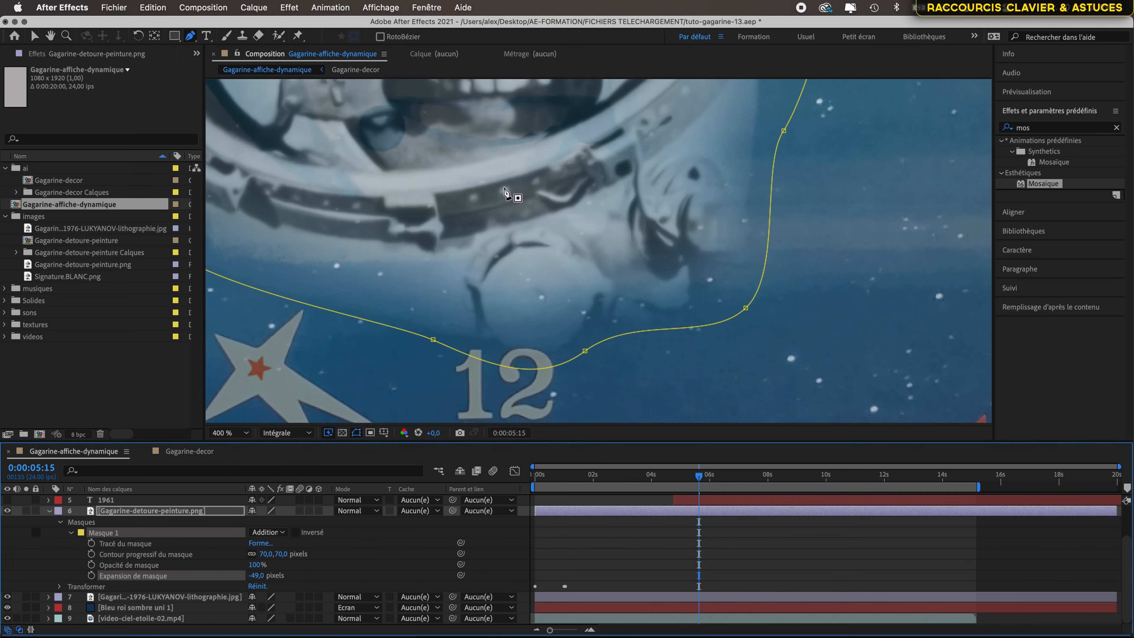
pyautogui.scroll(-3, 504, 189)
pyautogui.scroll(1, 504, 188)
pyautogui.press('space')
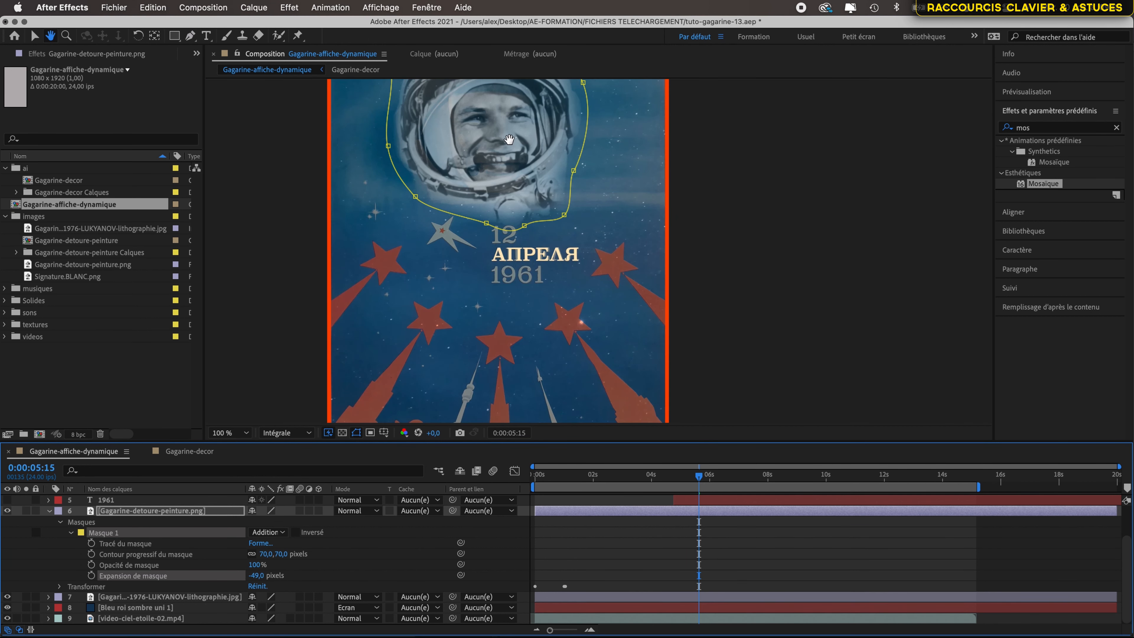
pyautogui.moveTo(509, 139); pyautogui.dragTo(518, 289)
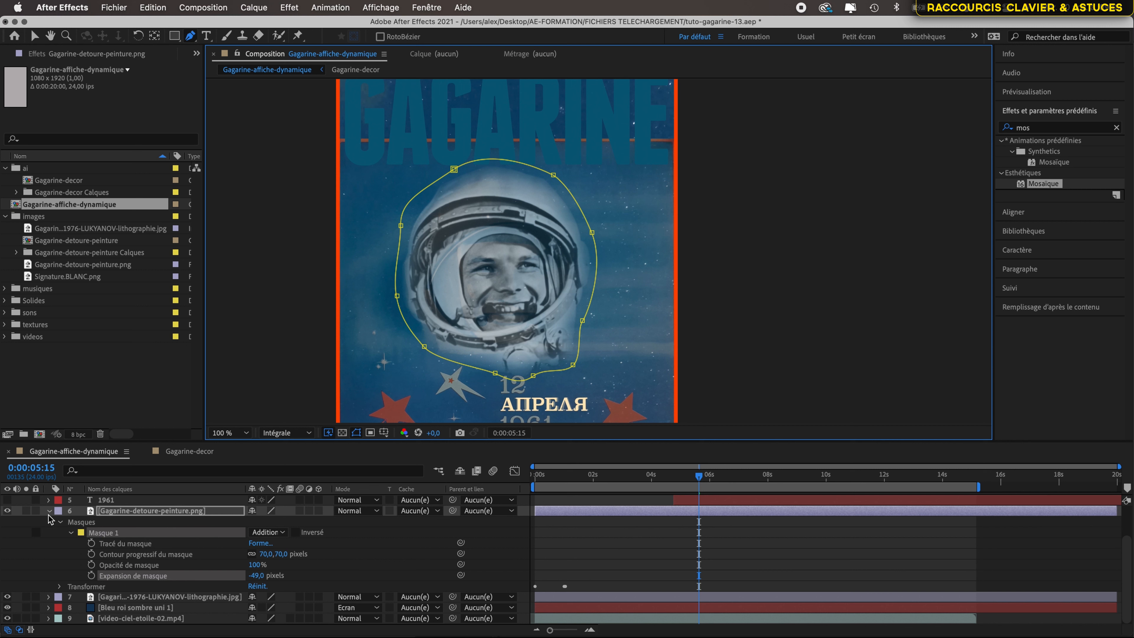
# Toggle the visibility of the Gagarine-detoure-peinture.png layer several times to compare the poster with and without the masked helmet
pyautogui.click(8, 510)
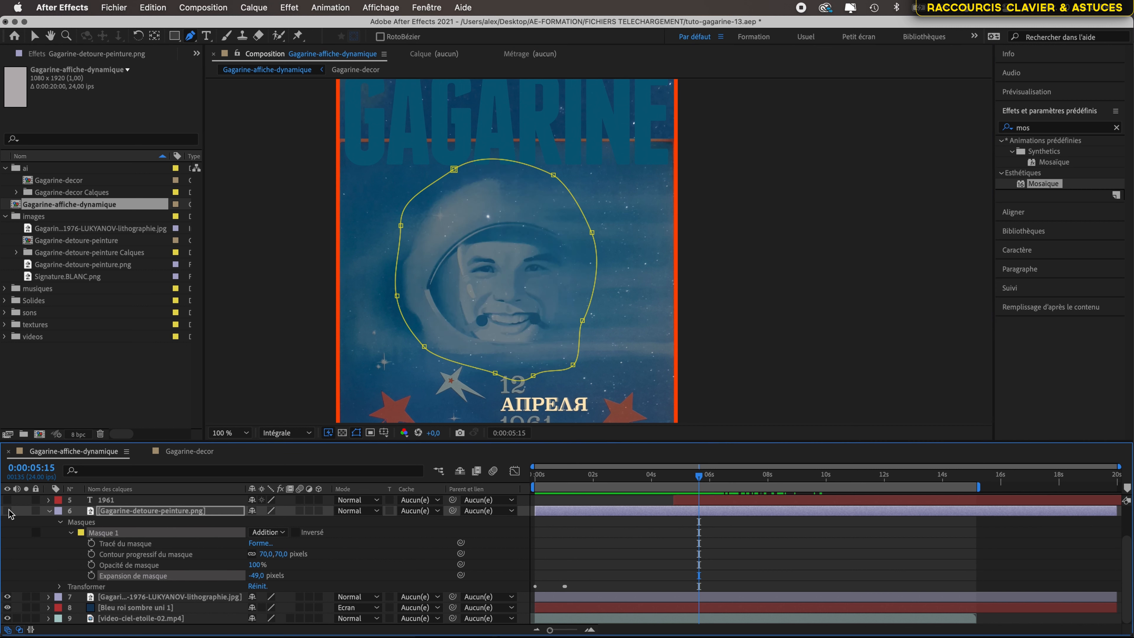
pyautogui.click(7, 510)
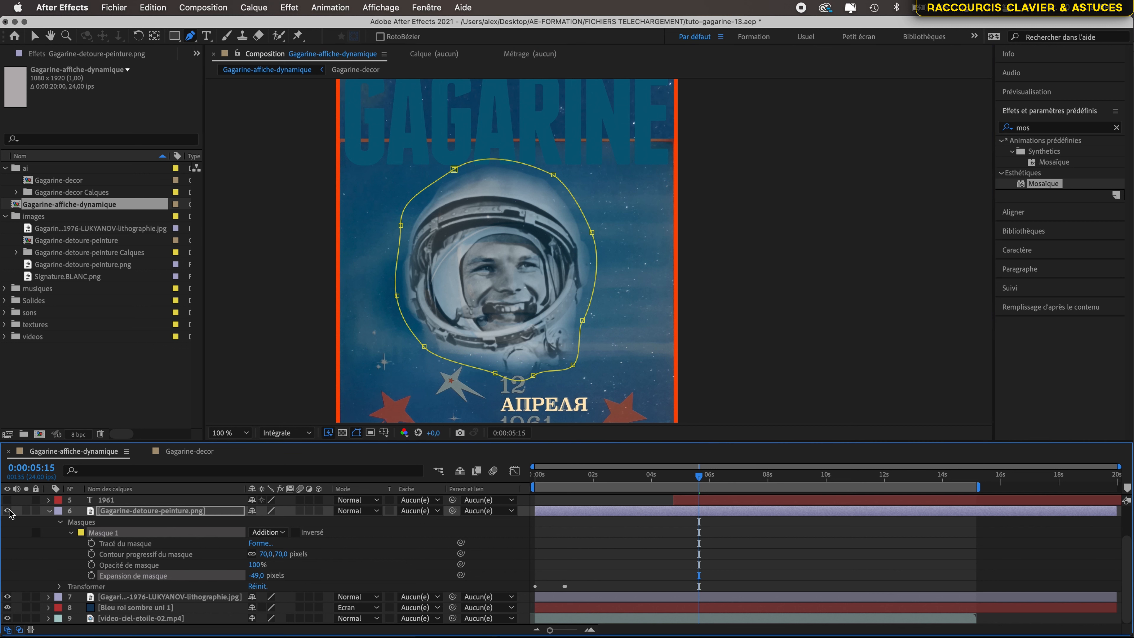
pyautogui.click(8, 510)
pyautogui.click(7, 511)
pyautogui.click(7, 510)
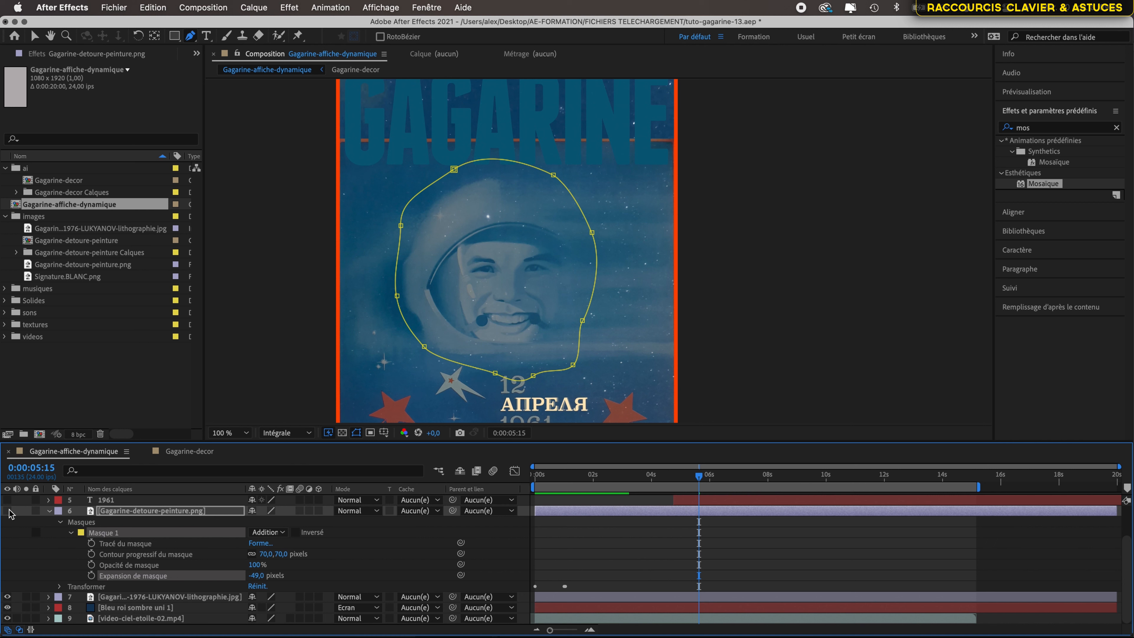
pyautogui.click(8, 511)
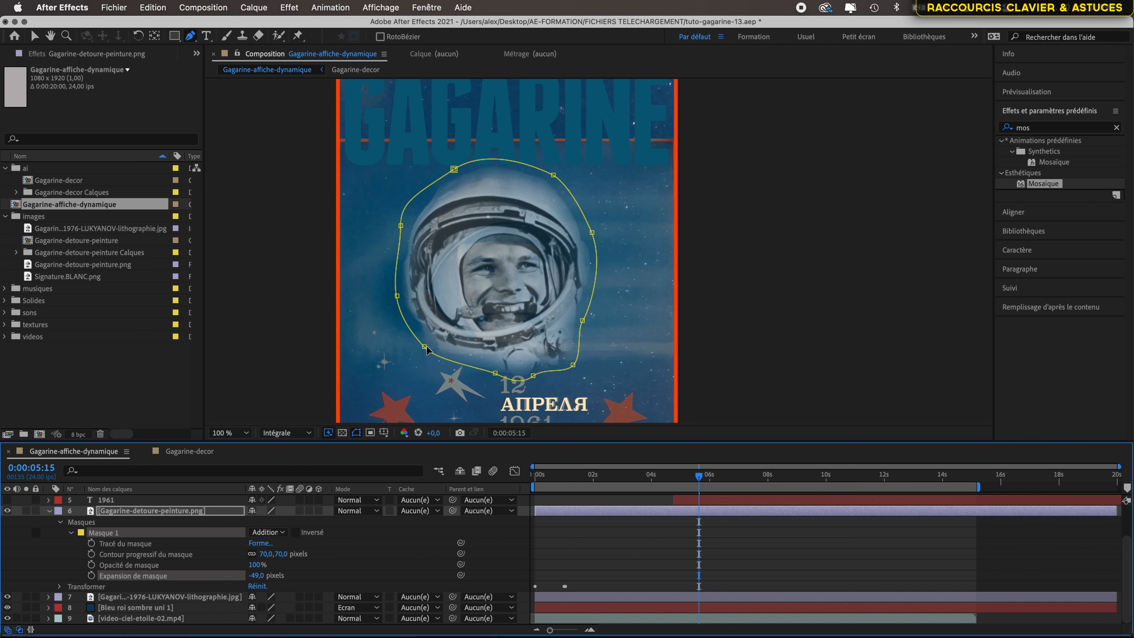
# Adjust the mask points and handles around the helmet's left side, top and right side, then compare with the layer hidden
pyautogui.click(397, 296)
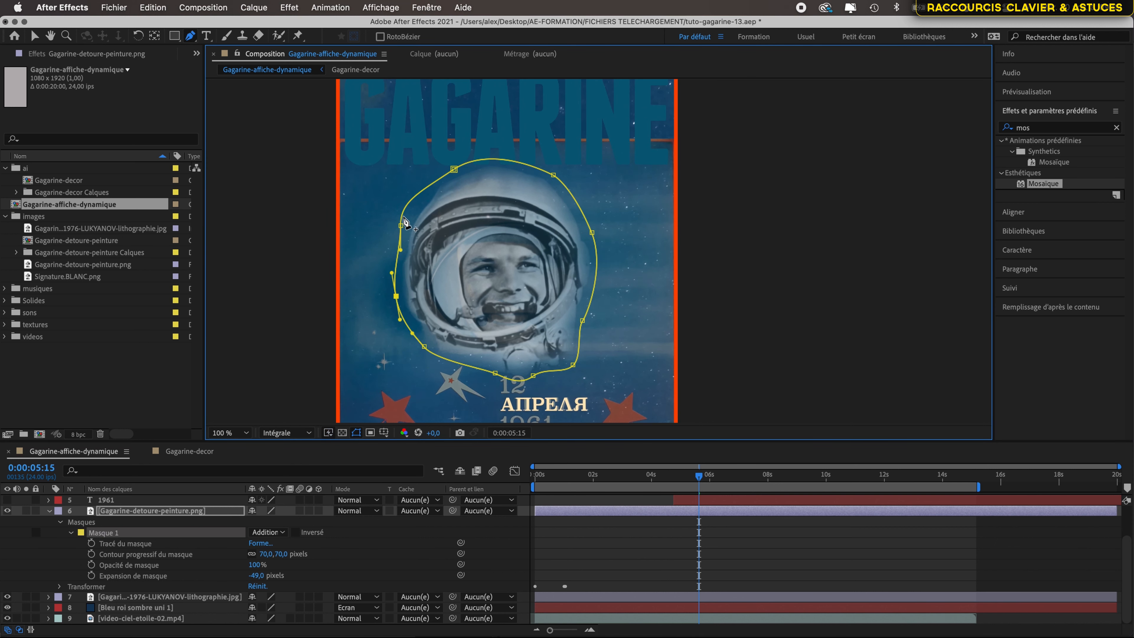
pyautogui.moveTo(401, 225); pyautogui.dragTo(415, 202)
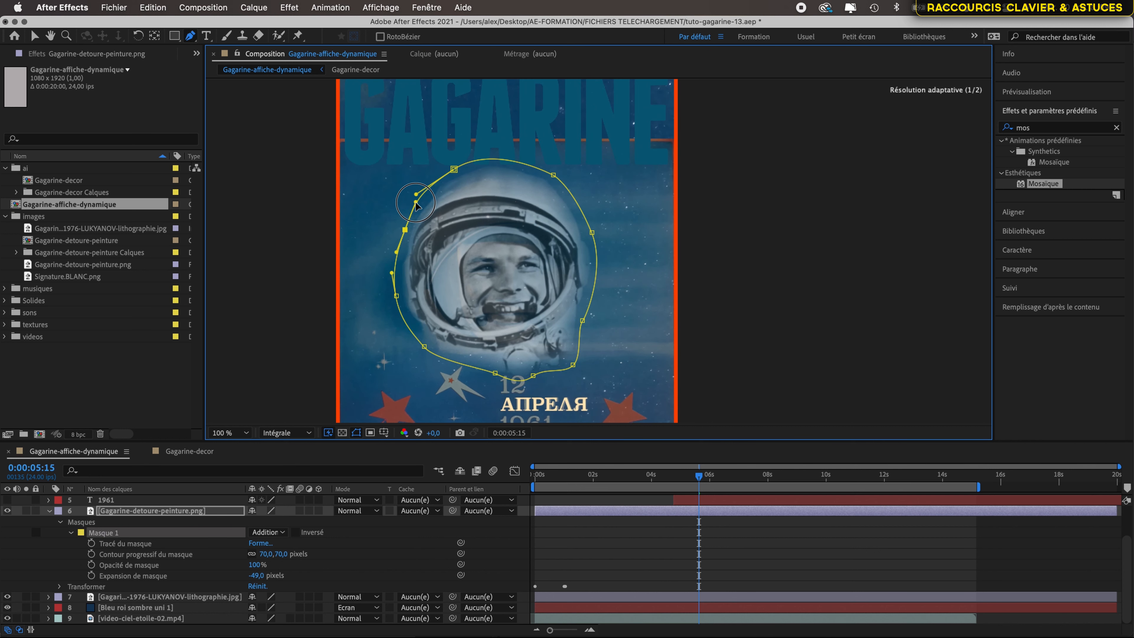
pyautogui.moveTo(454, 169); pyautogui.dragTo(452, 168)
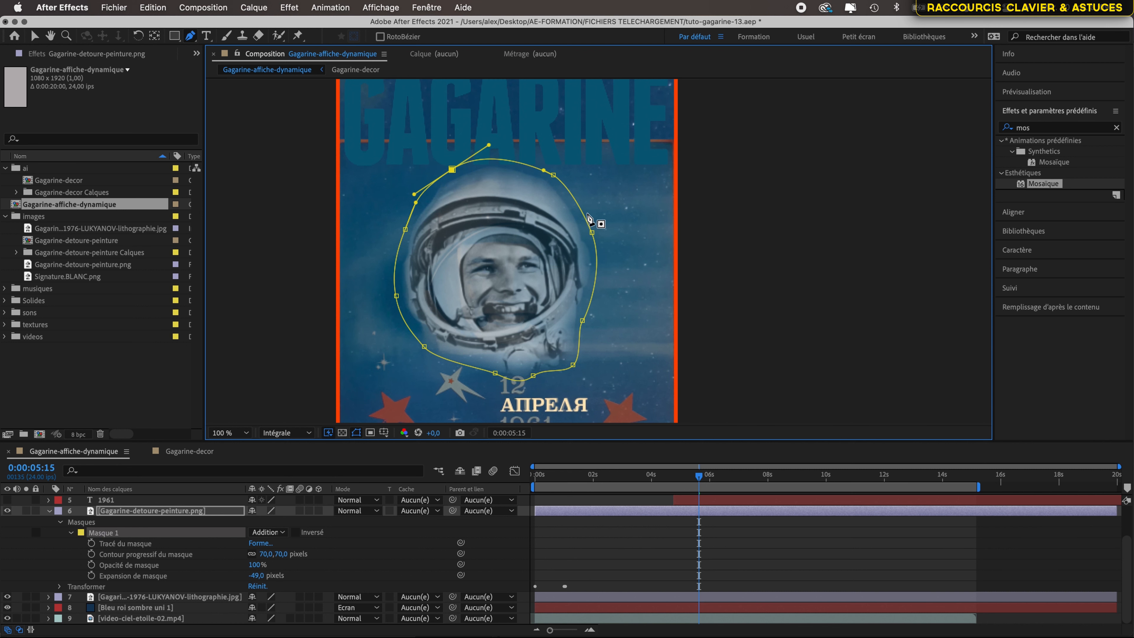
pyautogui.click(554, 176)
pyautogui.moveTo(556, 178); pyautogui.dragTo(552, 177)
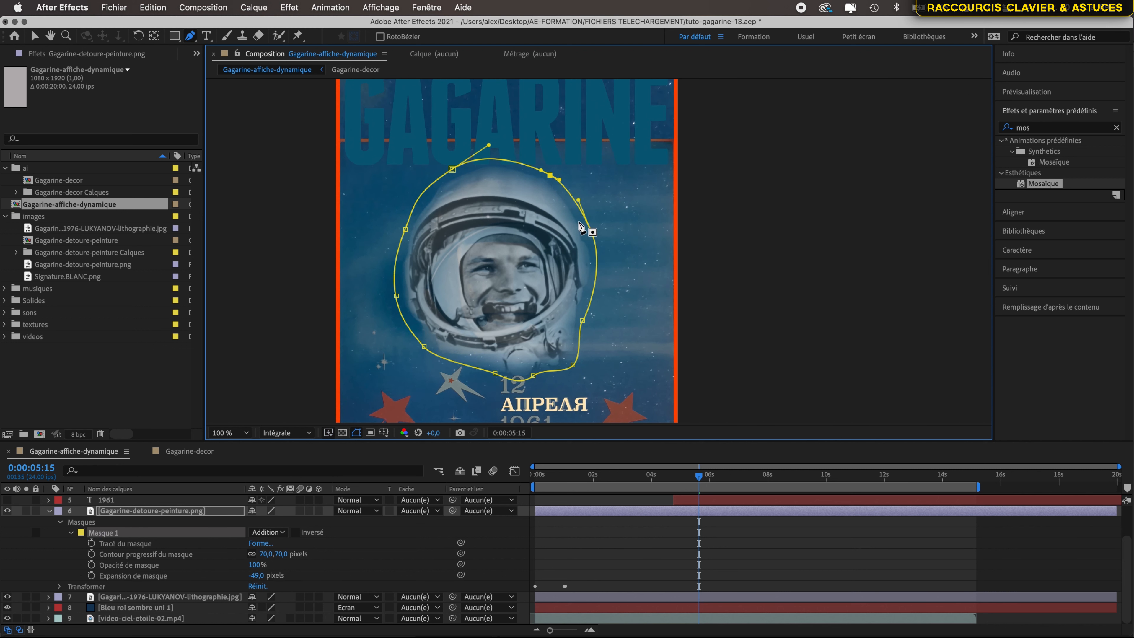
pyautogui.click(591, 236)
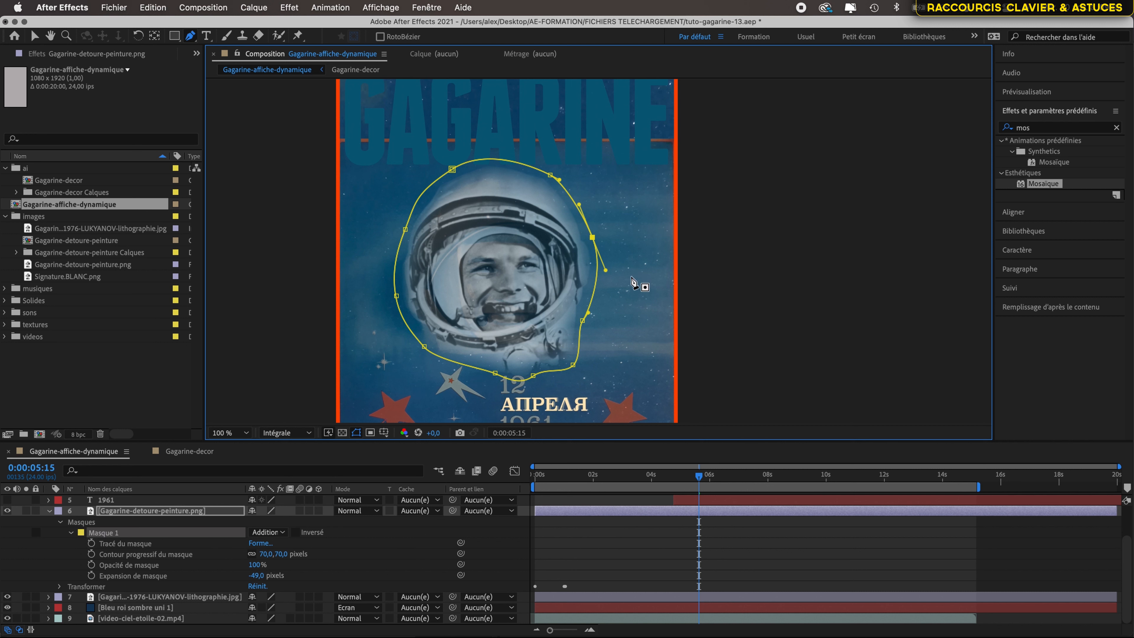
pyautogui.moveTo(592, 237); pyautogui.dragTo(593, 236)
pyautogui.moveTo(582, 321); pyautogui.dragTo(577, 326)
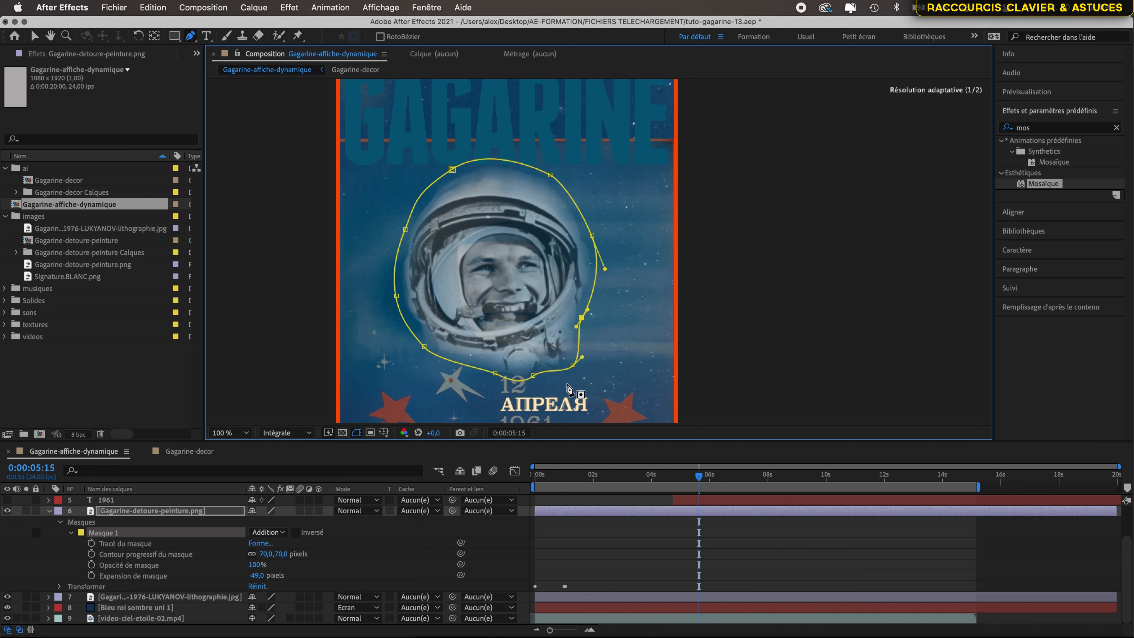
pyautogui.click(8, 512)
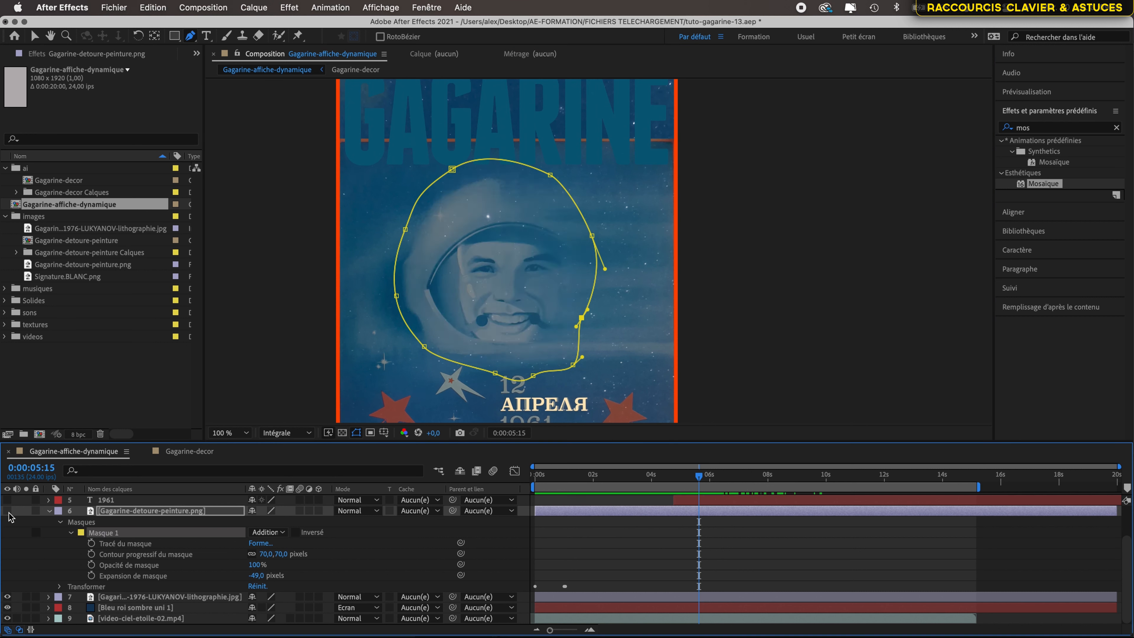
pyautogui.click(7, 511)
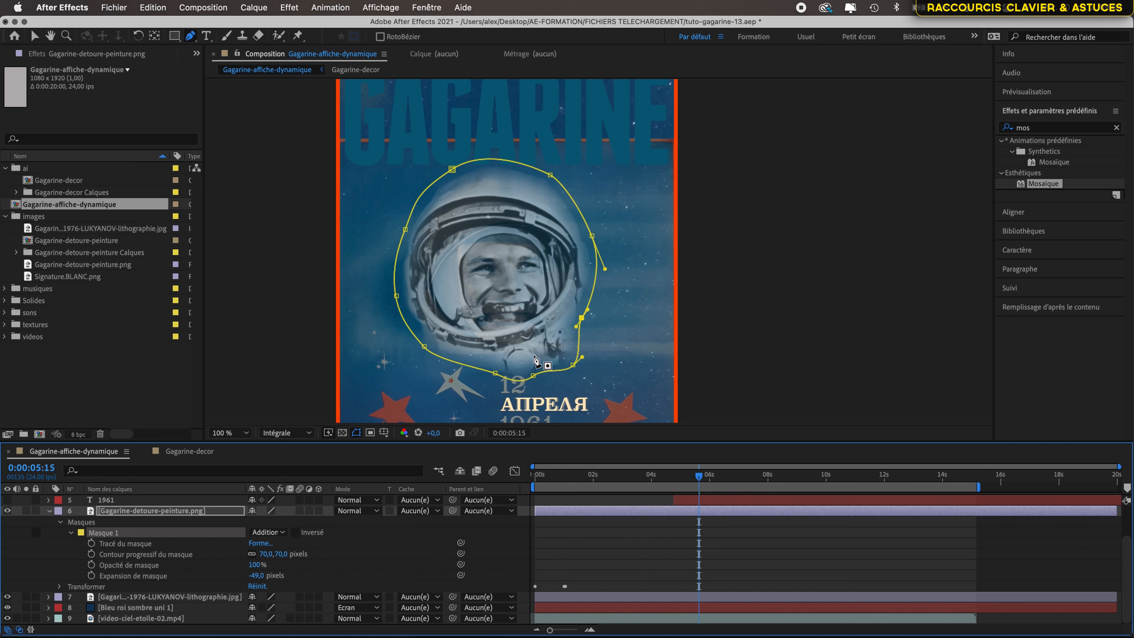
# Reshape the mask's lower edge into a rounder curve tighter beneath the collar and nudge the points at the helmet's upper right
pyautogui.click(496, 374)
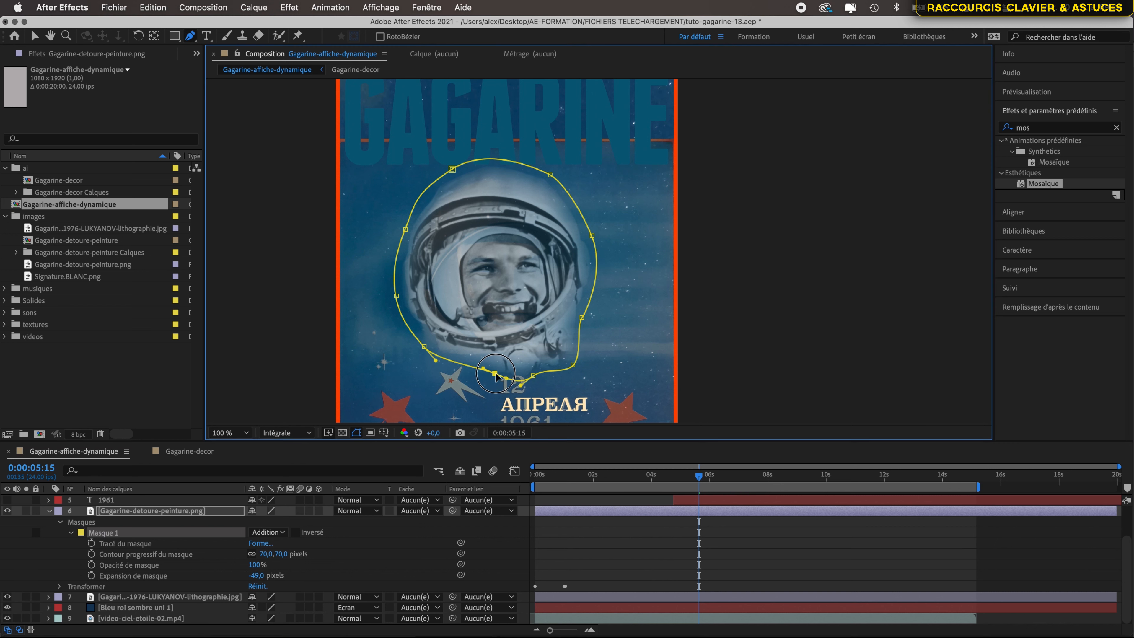
pyautogui.moveTo(495, 374); pyautogui.dragTo(565, 340)
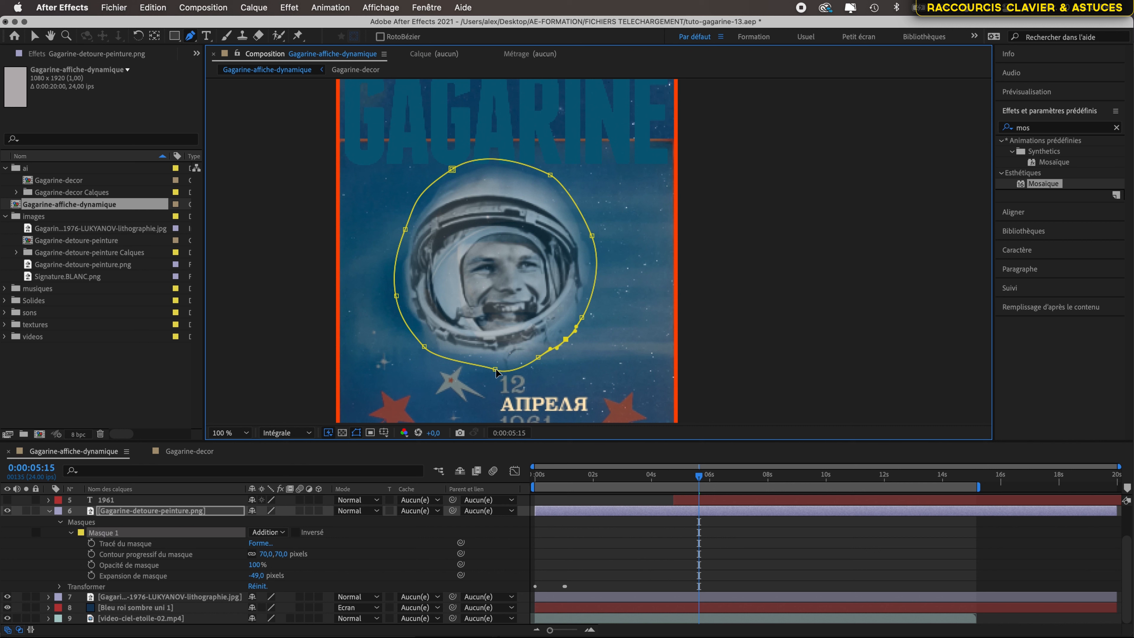
pyautogui.moveTo(496, 371); pyautogui.dragTo(489, 367)
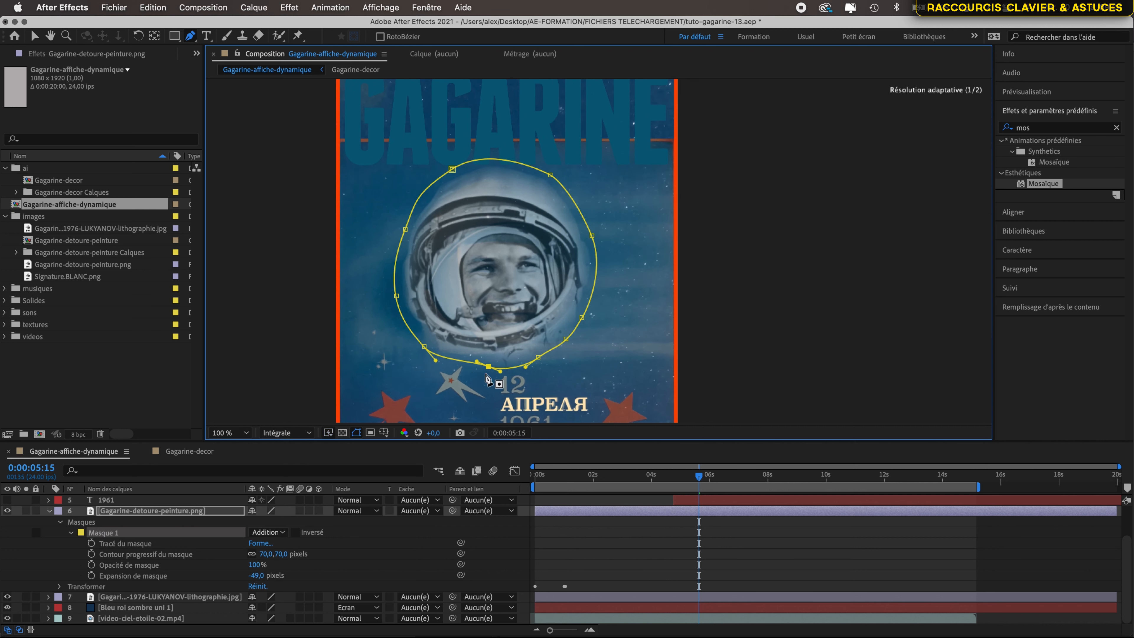
pyautogui.click(424, 347)
pyautogui.moveTo(424, 348); pyautogui.dragTo(422, 347)
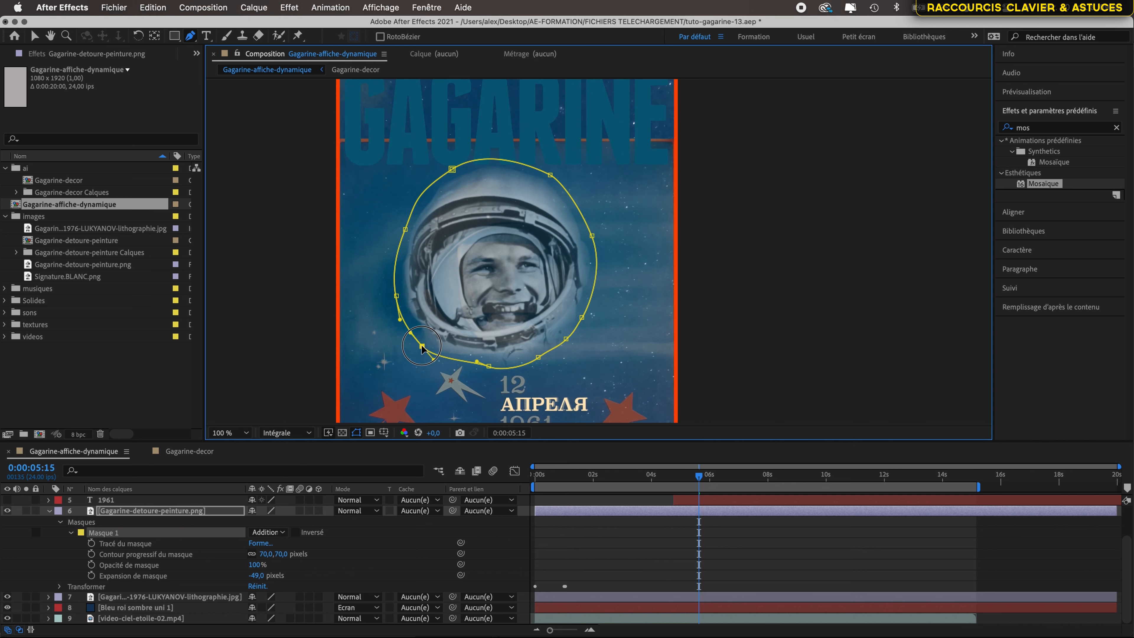
pyautogui.moveTo(592, 236); pyautogui.dragTo(590, 236)
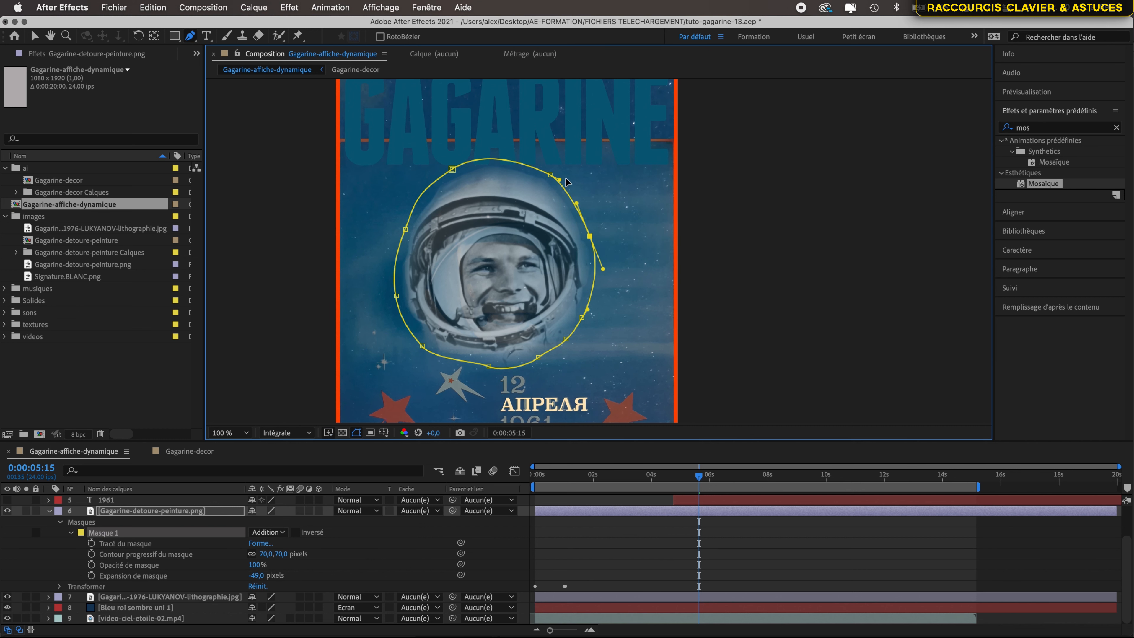
pyautogui.moveTo(550, 175); pyautogui.dragTo(551, 176)
# Reduce the Contour progressif du masque of Masque 1 to 59 pixels
pyautogui.click(279, 554)
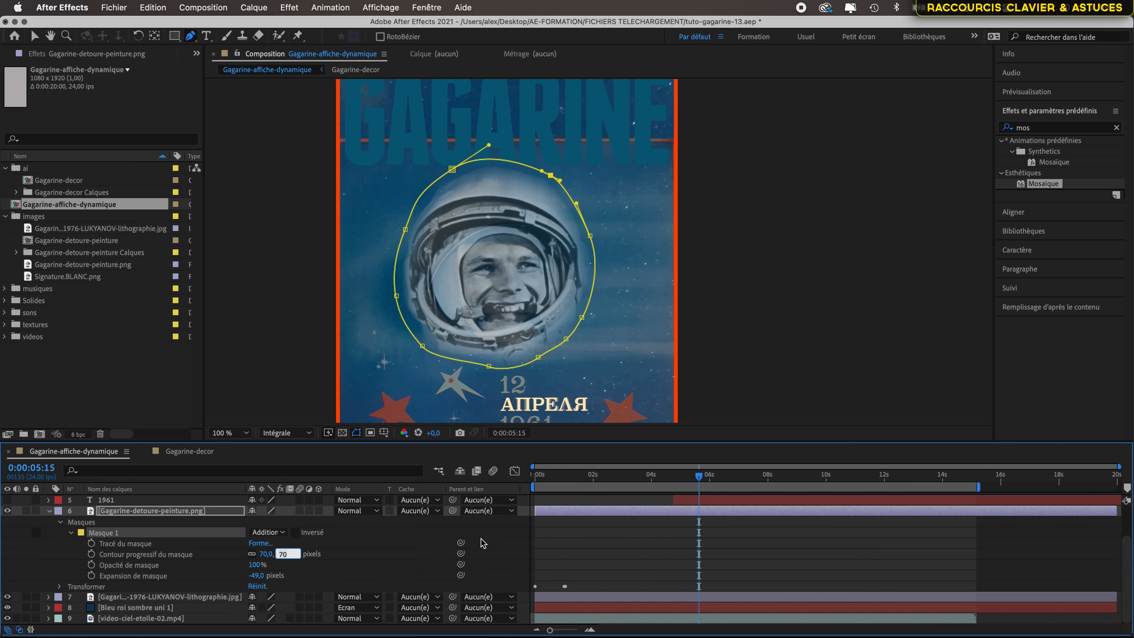
pyautogui.press('Down')
pyautogui.press('Down')
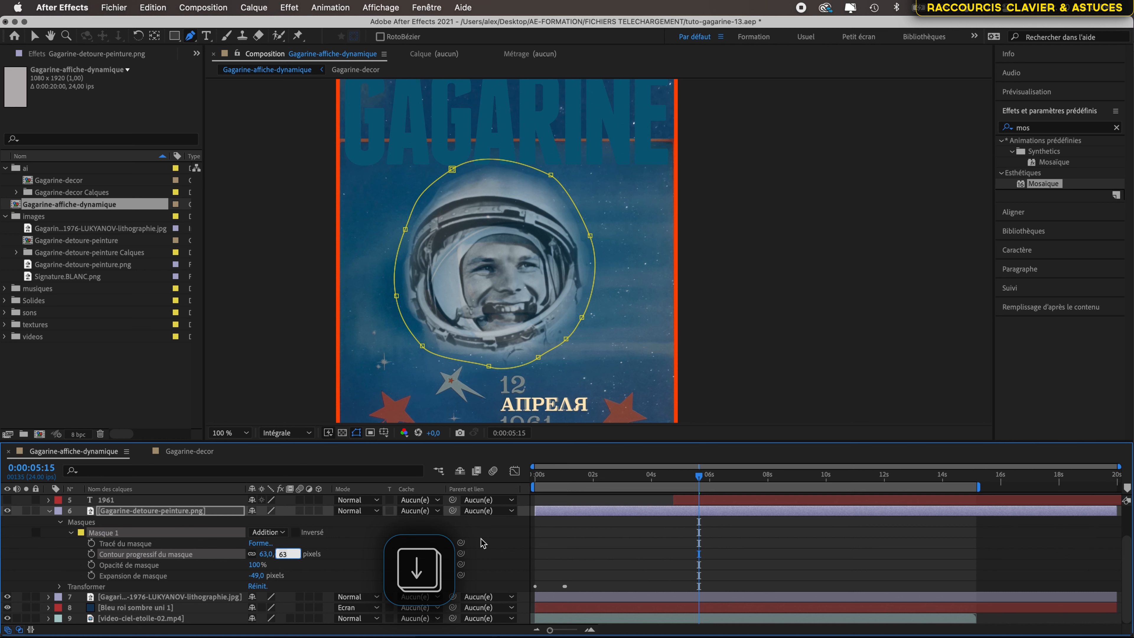
pyautogui.press('Down')
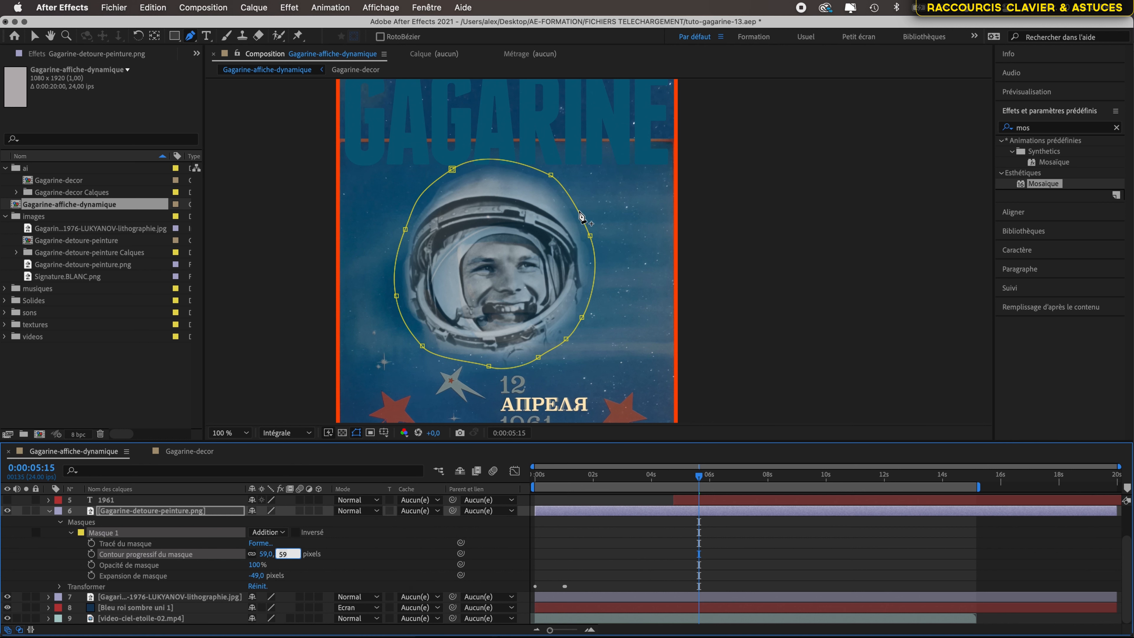